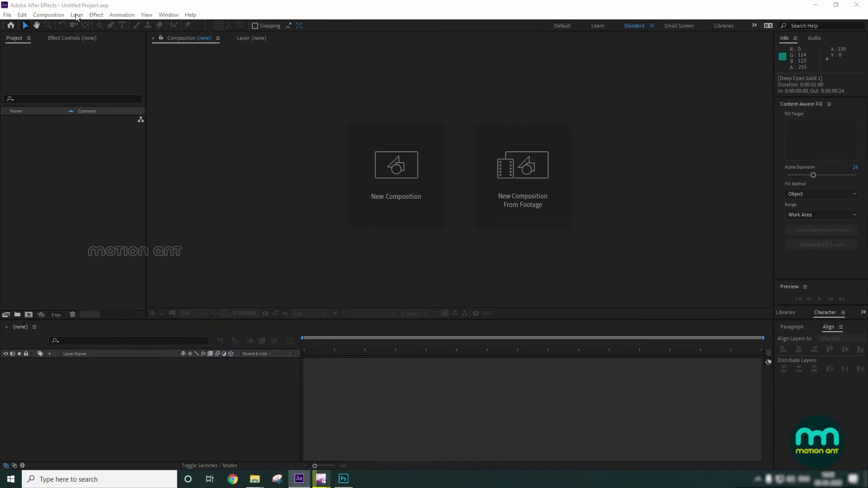
Step: Open the Layer menu in the empty untitled project
left_click(77, 15)
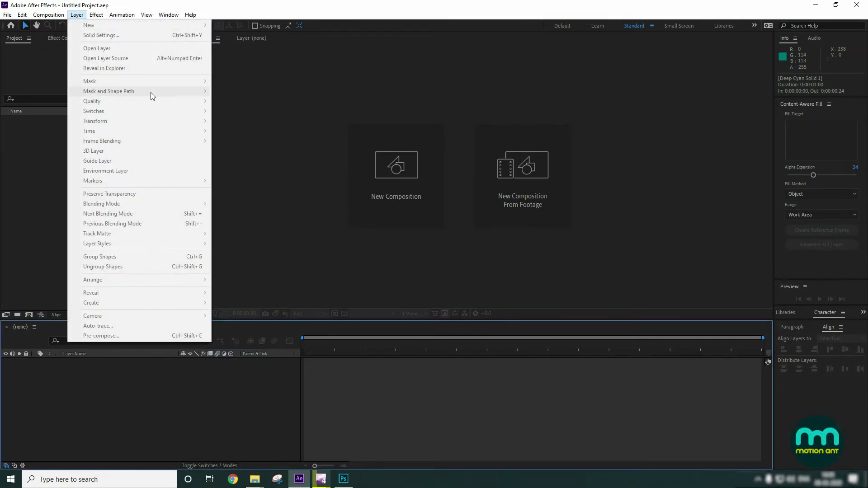
Step: Create Comp 1, a 1920×1080 HDTV 1080 25 composition with default settings
left_click(180, 422)
left_click(49, 15)
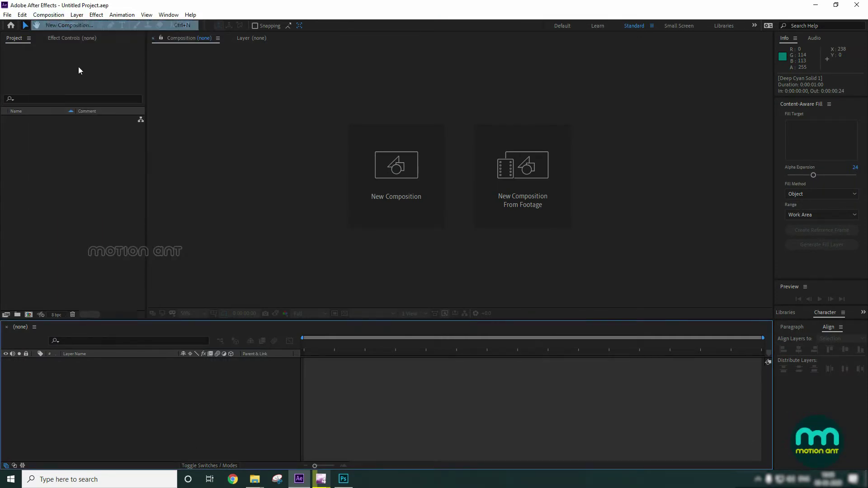
left_click(54, 26)
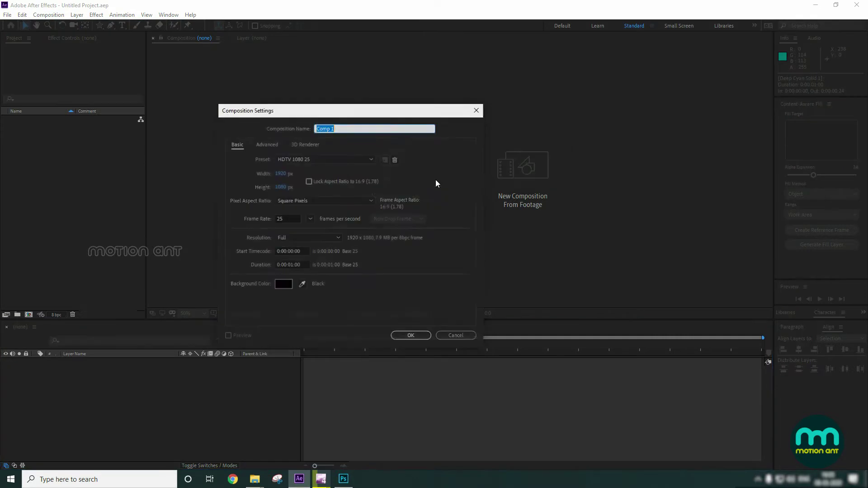
left_click(415, 337)
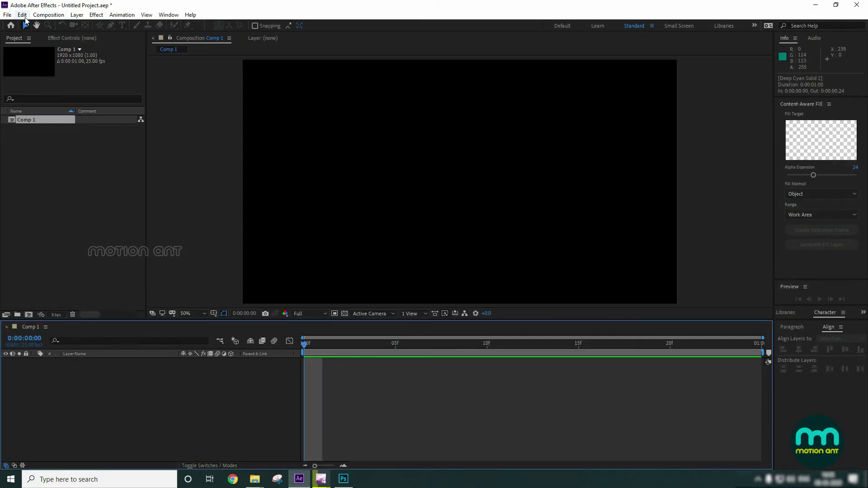
Step: Add a full-frame Deep Cyan Solid 1 layer to Comp 1
left_click(73, 19)
mouse_move(90, 25)
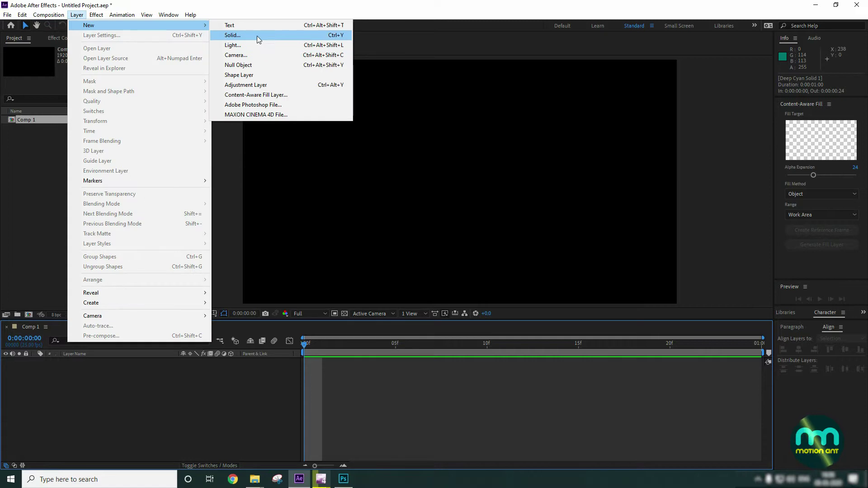
left_click(257, 36)
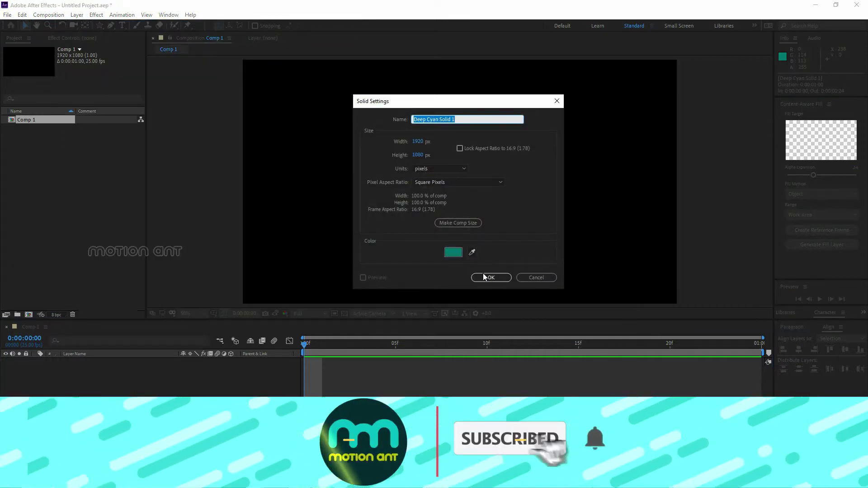
left_click(491, 277)
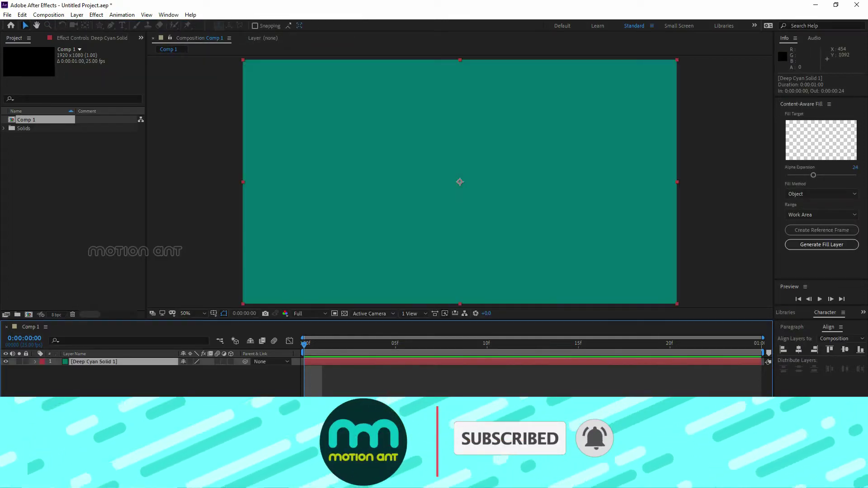
right_click(221, 424)
Step: Add an empty Shape Layer 1 to Comp 1 through Layer > New
left_click(167, 394)
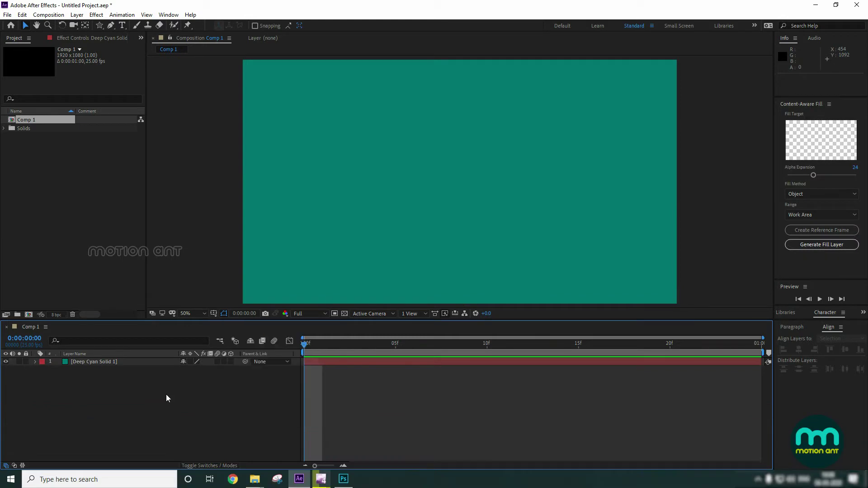
right_click(166, 394)
mouse_move(234, 295)
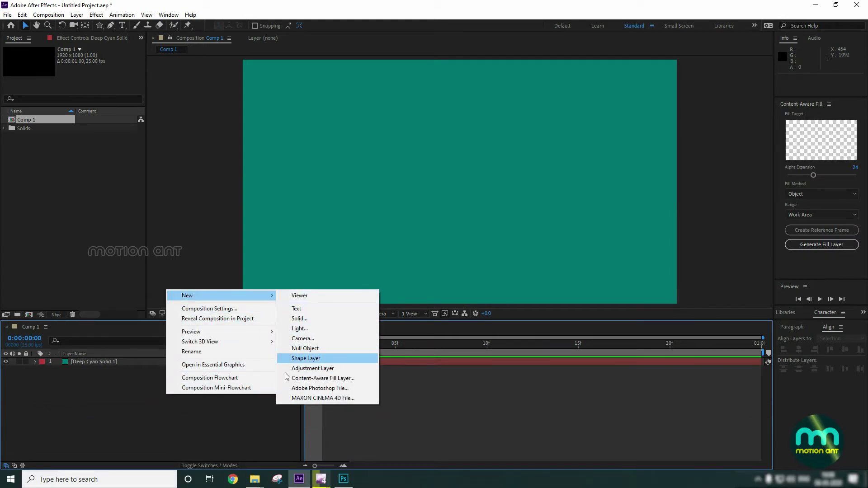
left_click(103, 394)
left_click(77, 14)
mouse_move(91, 24)
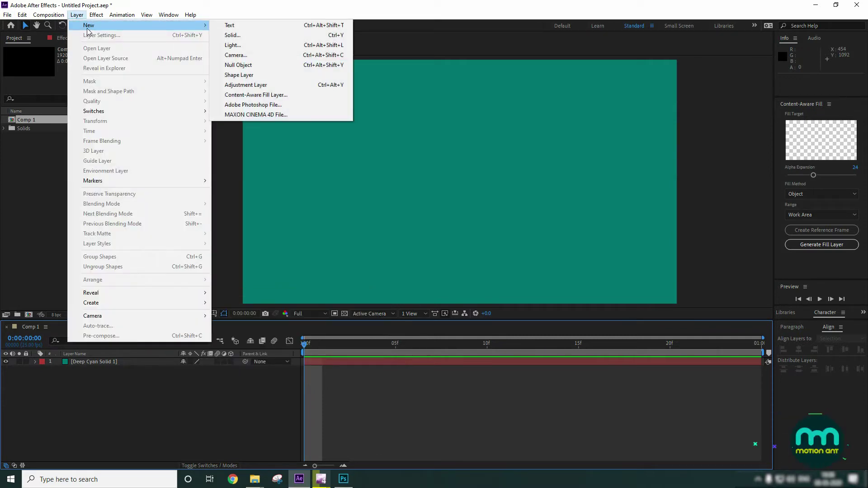
left_click(278, 76)
Step: Draw a green triangle with the Pen tool, then select Shape Layer 1
left_click(99, 25)
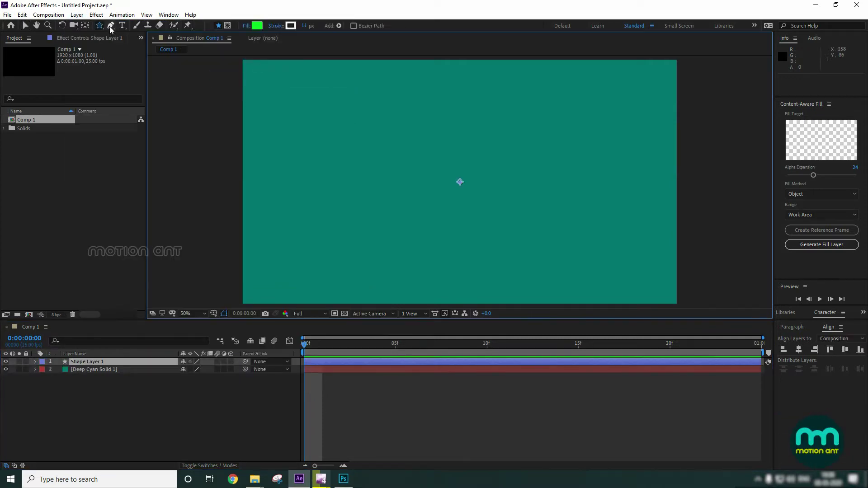
left_click(110, 26)
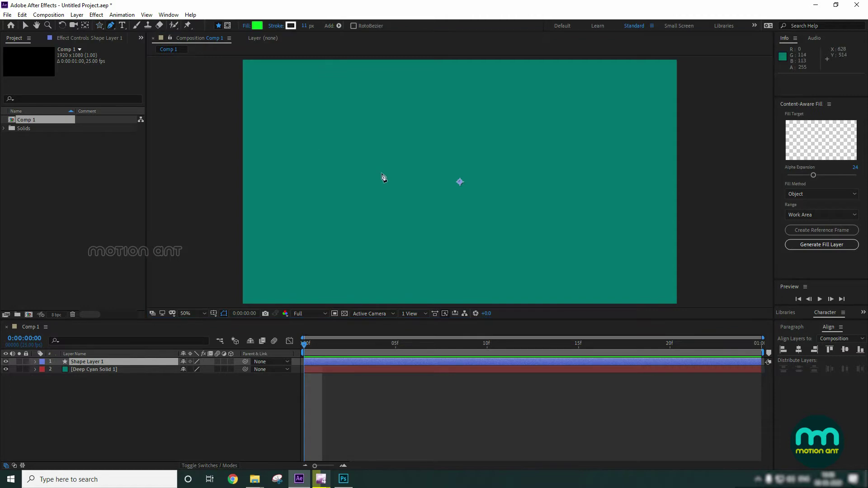
left_click(388, 203)
left_click(331, 203)
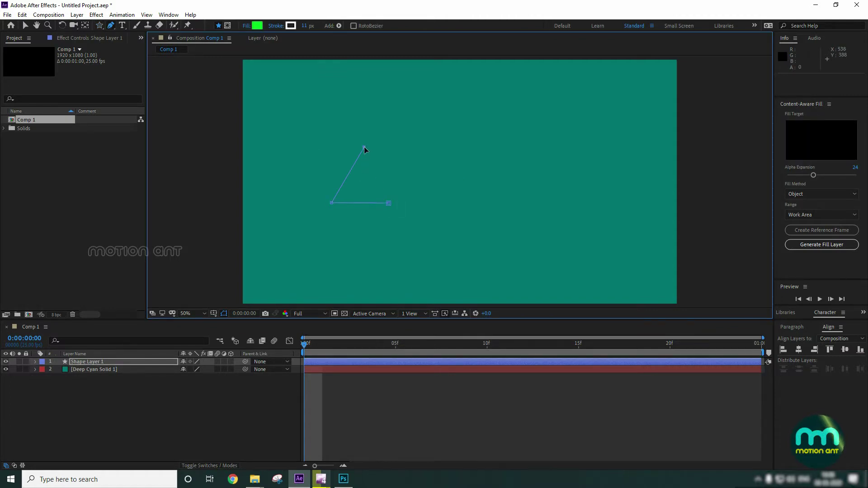
left_click(26, 26)
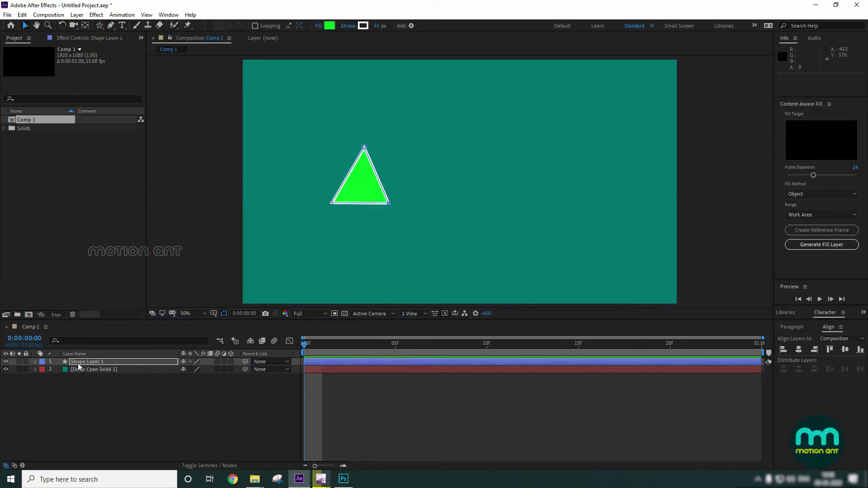
left_click(78, 364)
left_click(78, 16)
mouse_move(112, 96)
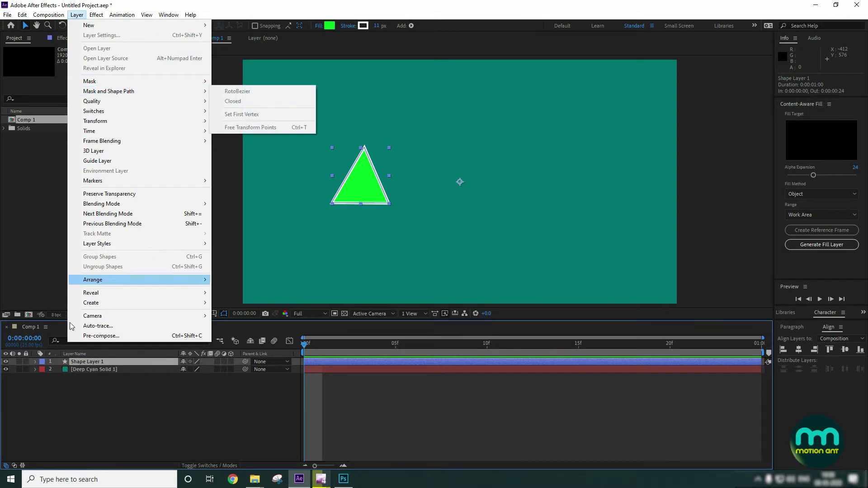
Step: Expand Shape Layer 1 down to Path 1's Path and convert it to RotoBezier
left_click(51, 370)
left_click(35, 362)
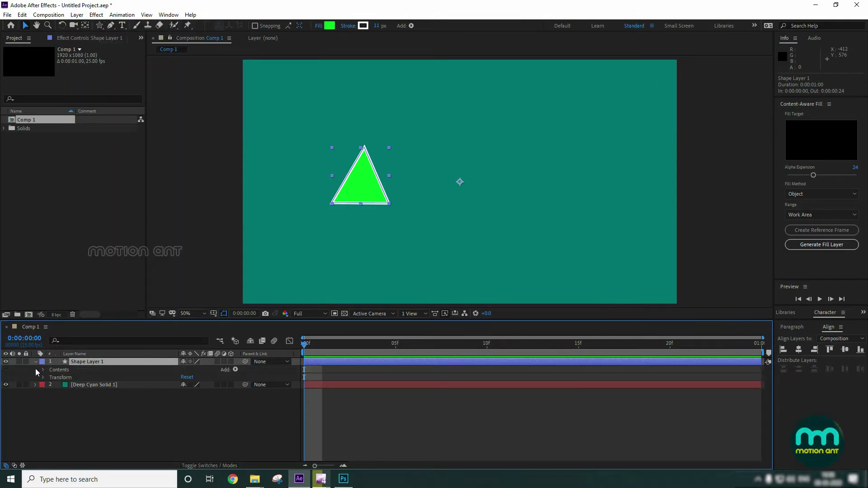
left_click(43, 370)
left_click(50, 377)
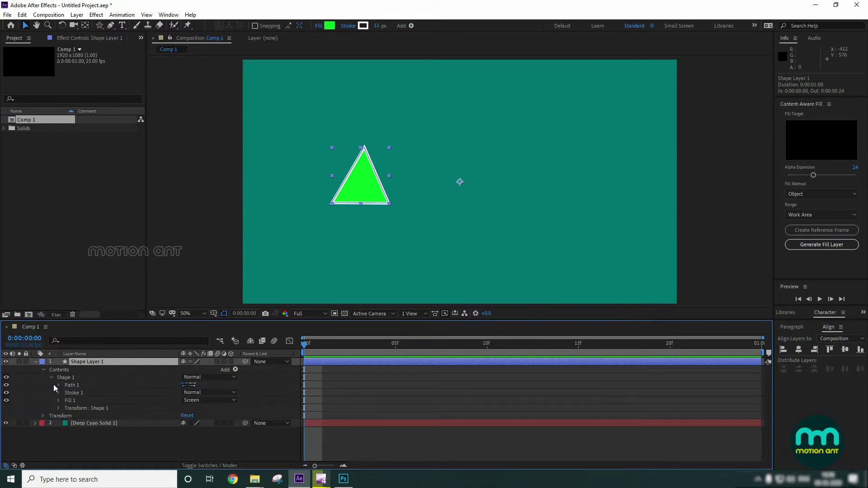
left_click(68, 385)
left_click(59, 385)
left_click(84, 392)
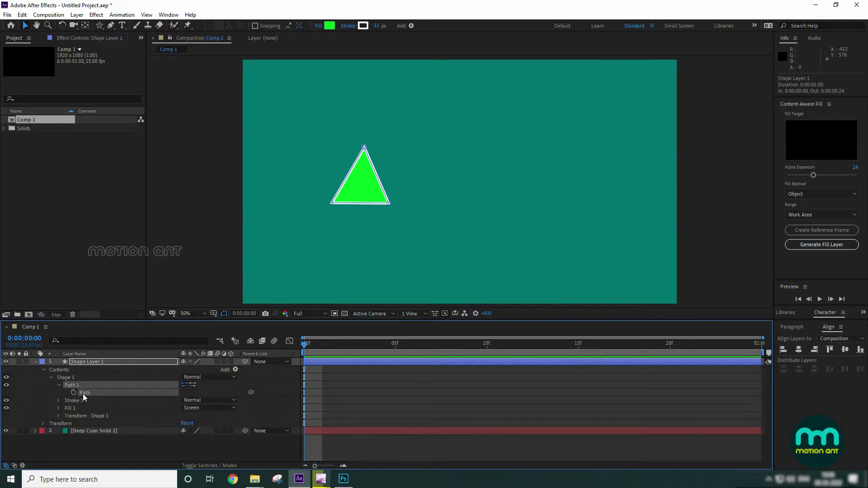
left_click(82, 16)
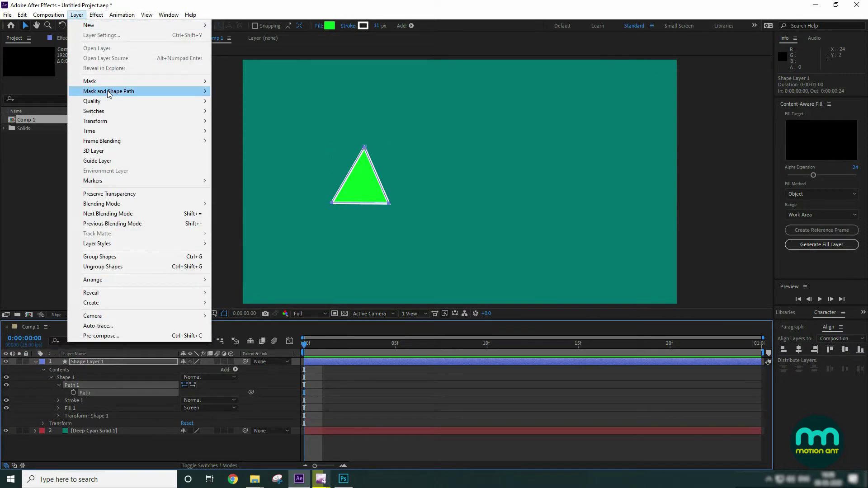
mouse_move(116, 96)
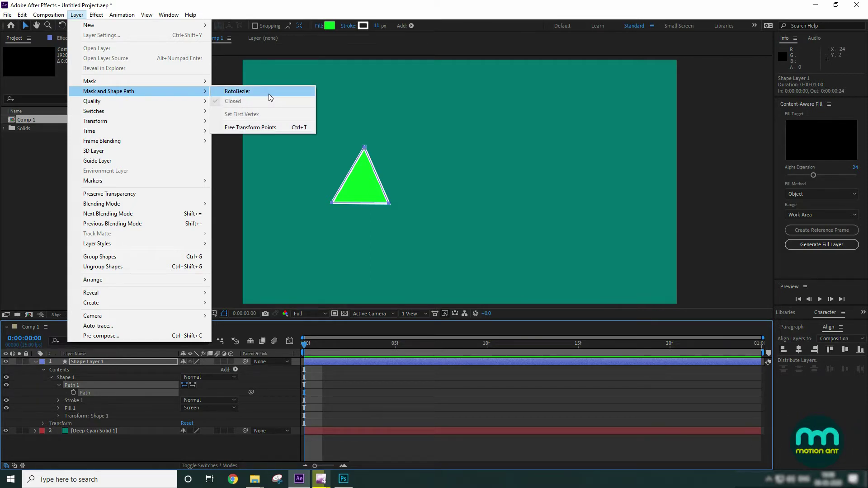
left_click(269, 93)
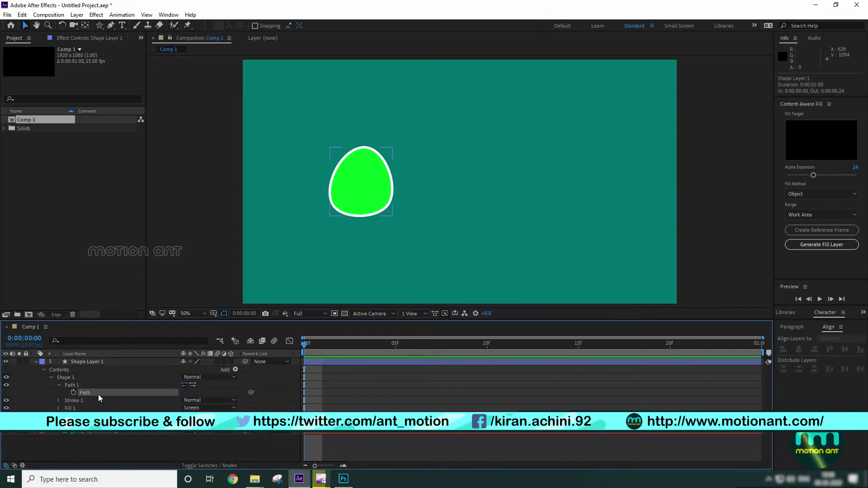
Step: Make the shape's right vertex the path's first vertex
left_click_drag(321, 194, 349, 219)
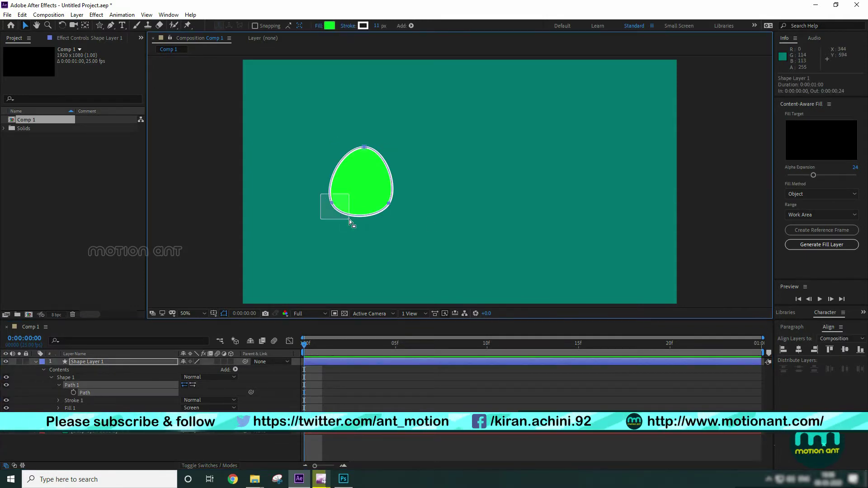
left_click(389, 203)
left_click(77, 14)
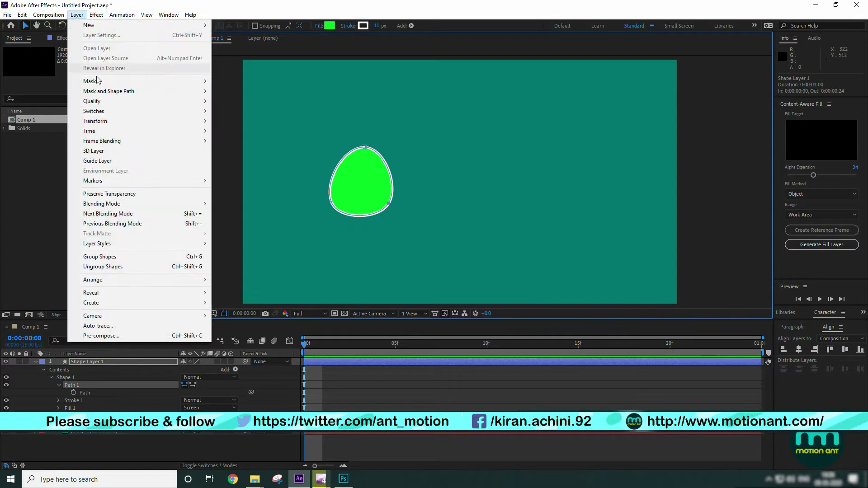
mouse_move(199, 91)
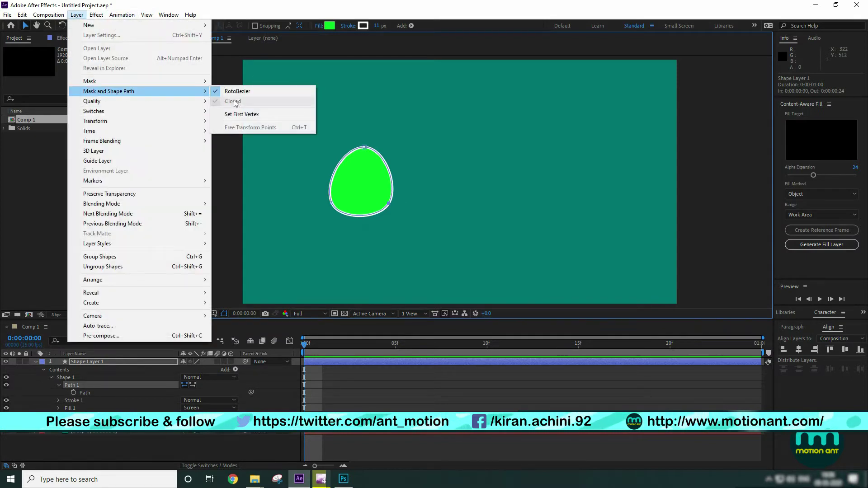
left_click(251, 117)
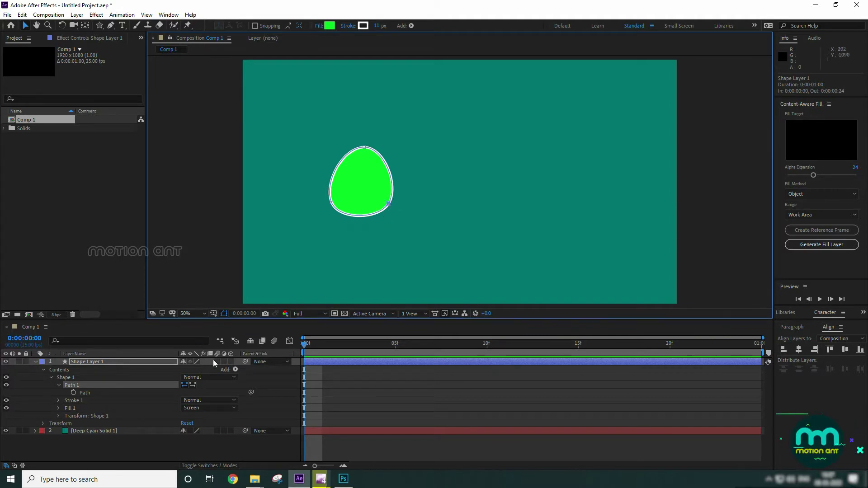
Step: Select and delete Shape Layer 1
left_click(92, 362)
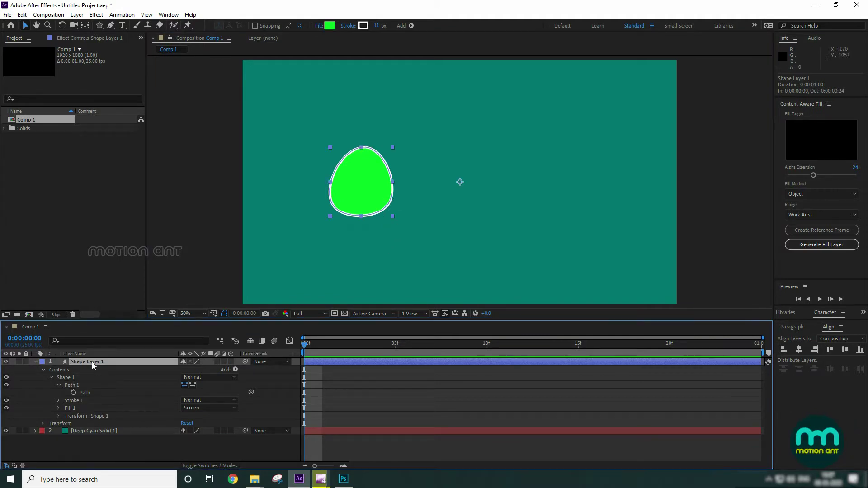
key("Delete")
left_click(77, 15)
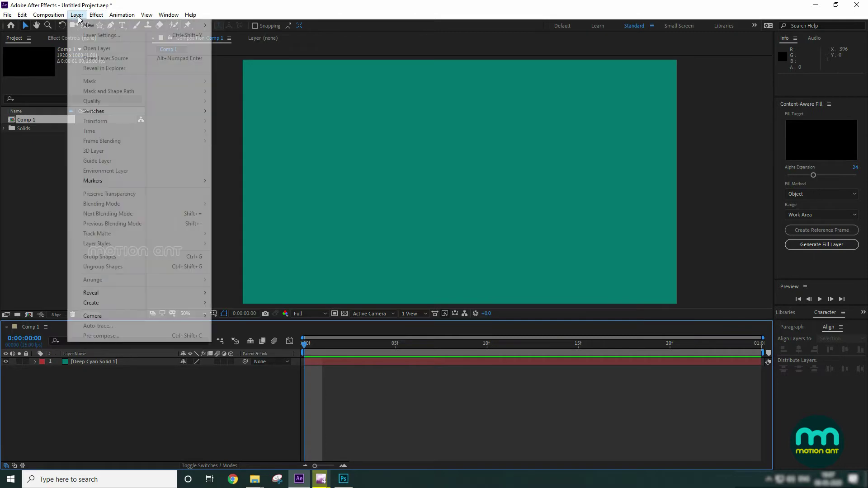
Step: Select Deep Cyan Solid 1, then close the project and answer the save prompt
left_click(158, 400)
left_click(103, 362)
left_click(77, 15)
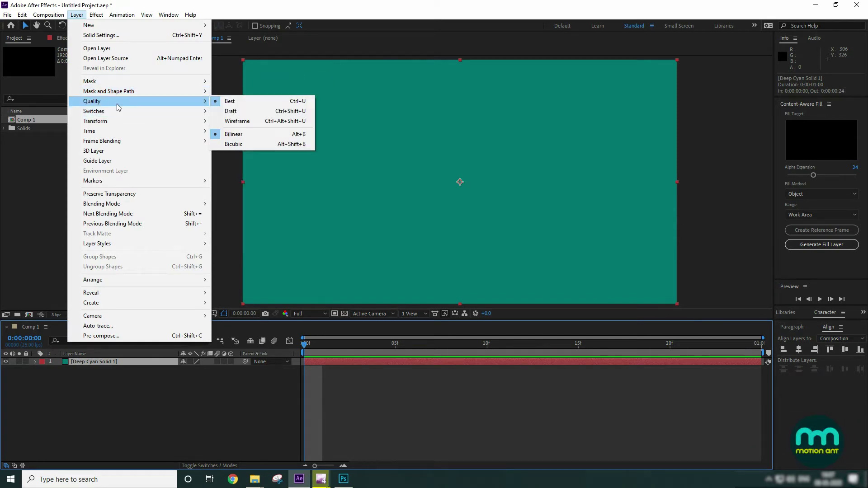
left_click(8, 15)
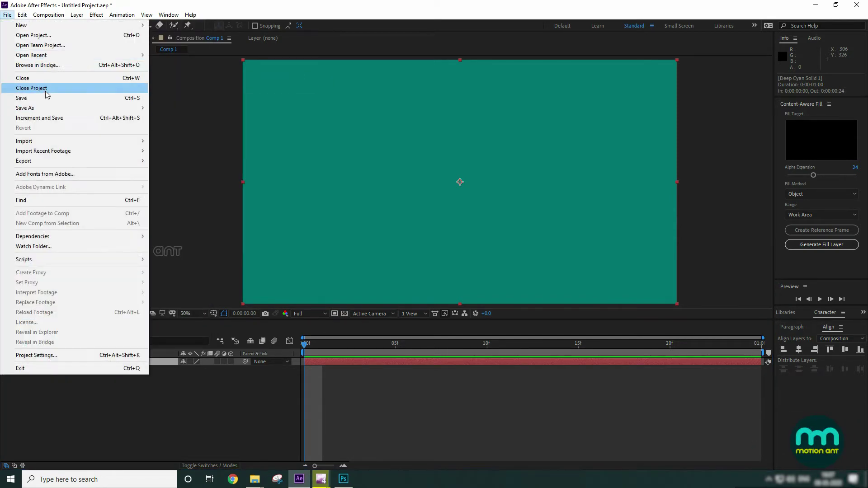
left_click(44, 88)
left_click(445, 251)
Step: Start a new empty project and bring up the Open dialog
left_click(7, 15)
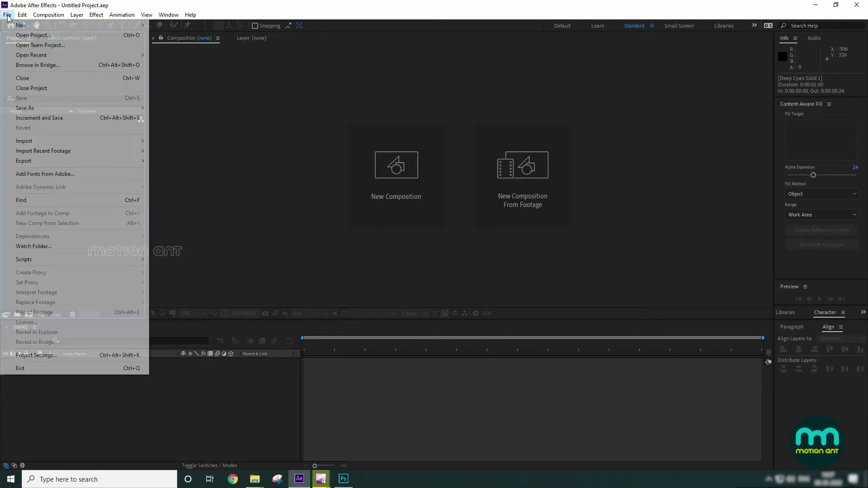
left_click(27, 33)
key("ctrl+o")
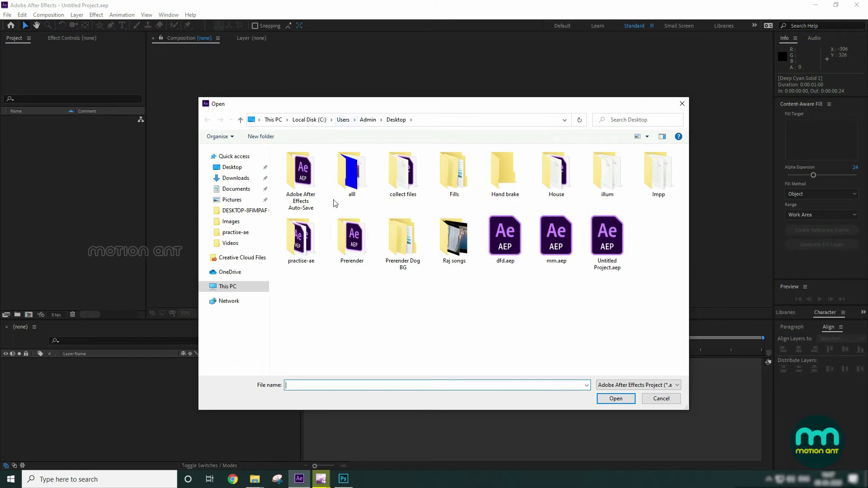
Step: Open Home.aep from the Desktop's practise-ae folder
double_click(301, 237)
scroll(317, 347, "down", 1)
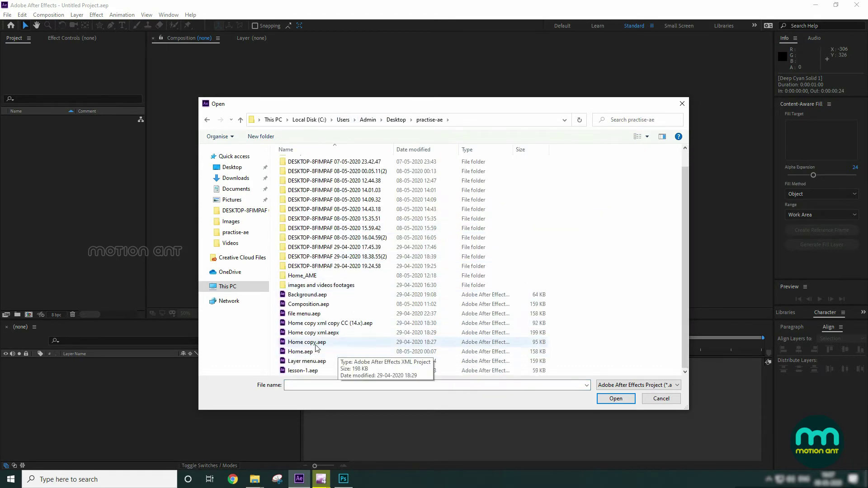
double_click(308, 351)
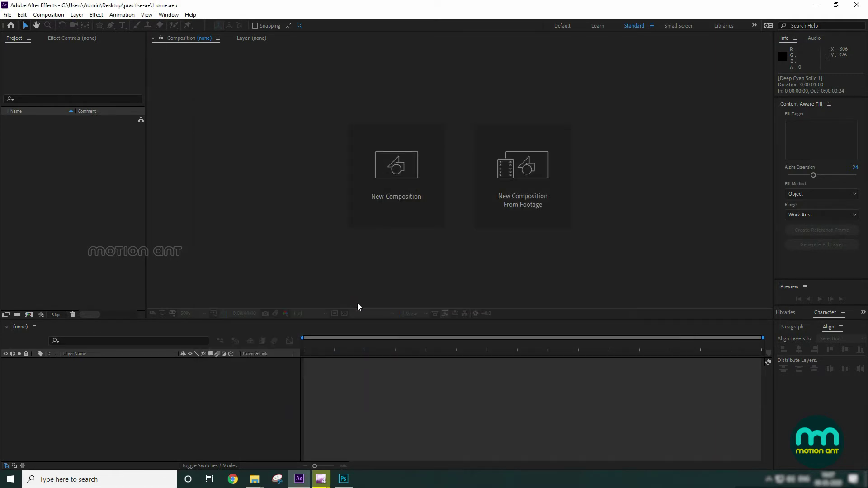
Step: Scrub through the AE Lesson composition and play, then stop, a preview
left_click(321, 346)
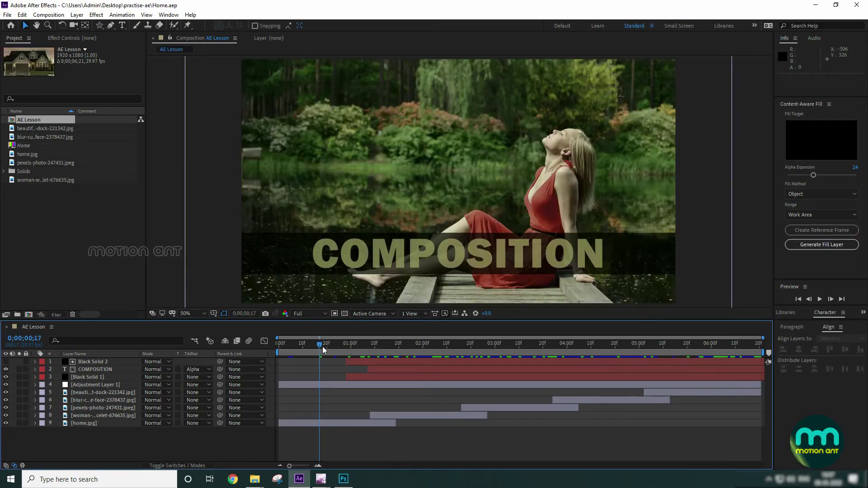
left_click_drag(322, 346, 509, 360)
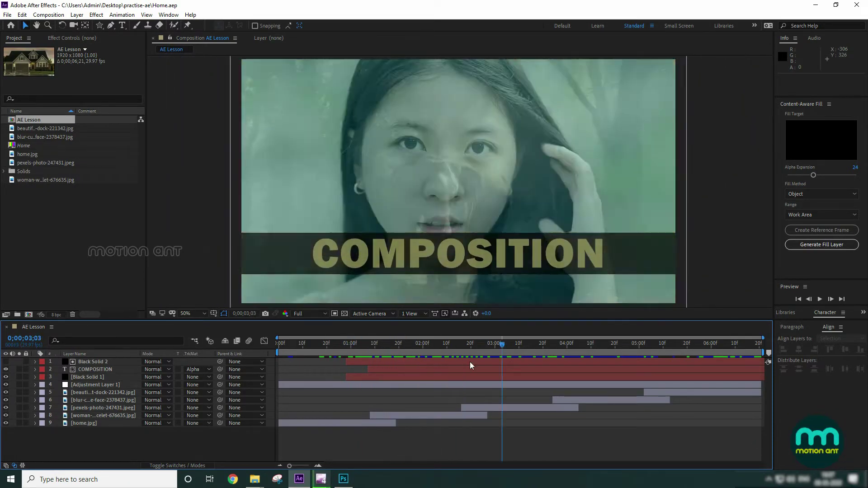
mouse_move(509, 360)
left_mouse_down()
mouse_move(424, 361)
mouse_move(457, 349)
left_mouse_up()
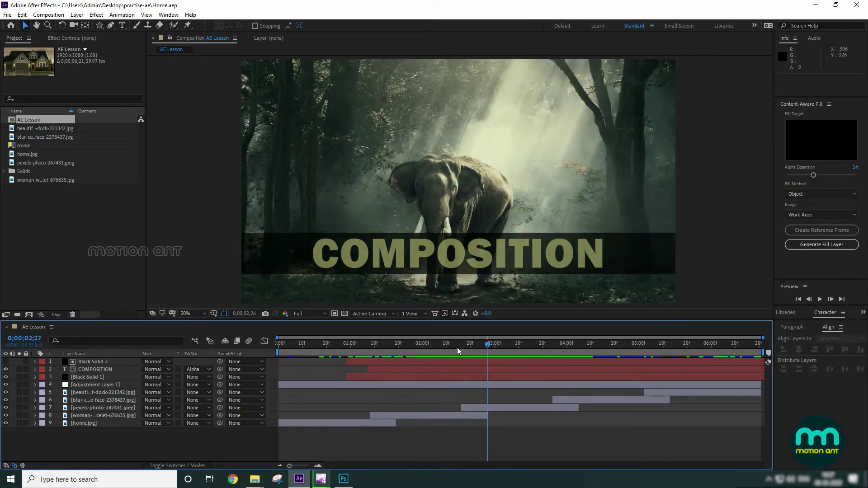
key("space")
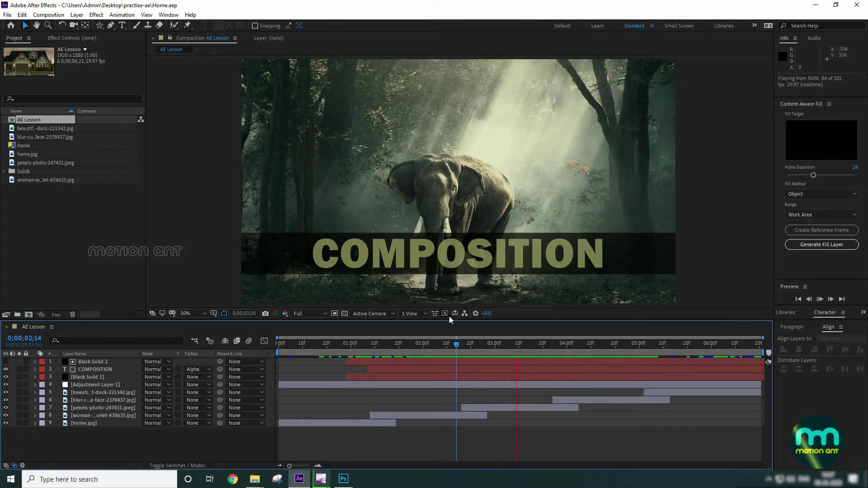
key("space")
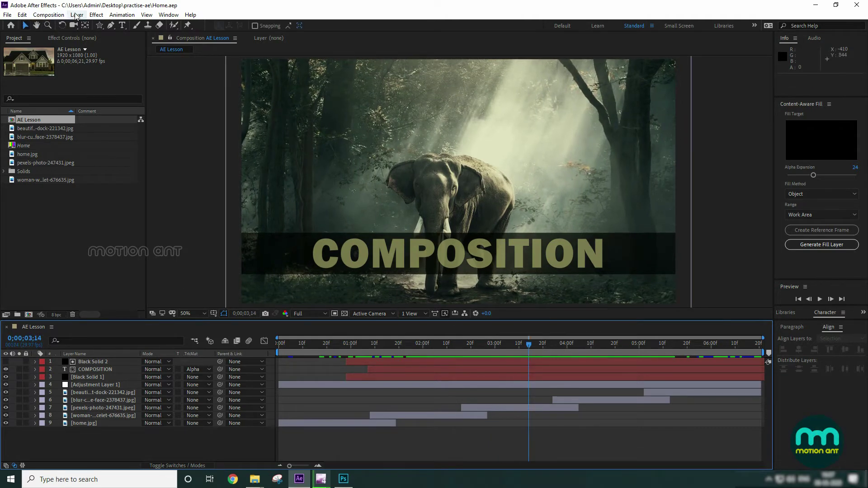
left_click(76, 15)
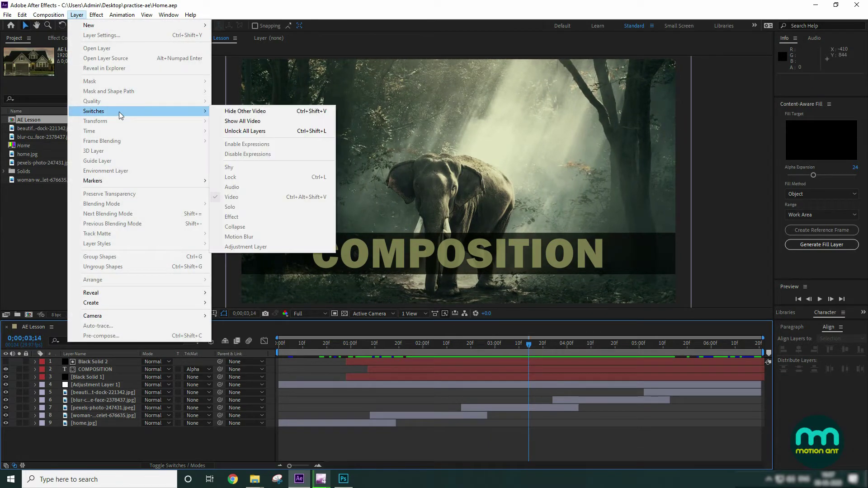
left_click(4, 41)
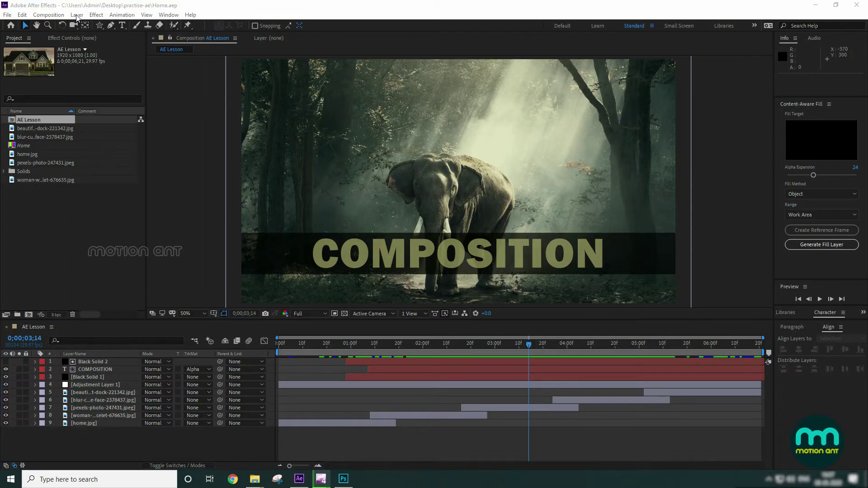
left_click(77, 14)
left_click(495, 473)
left_click(516, 411)
left_click(77, 15)
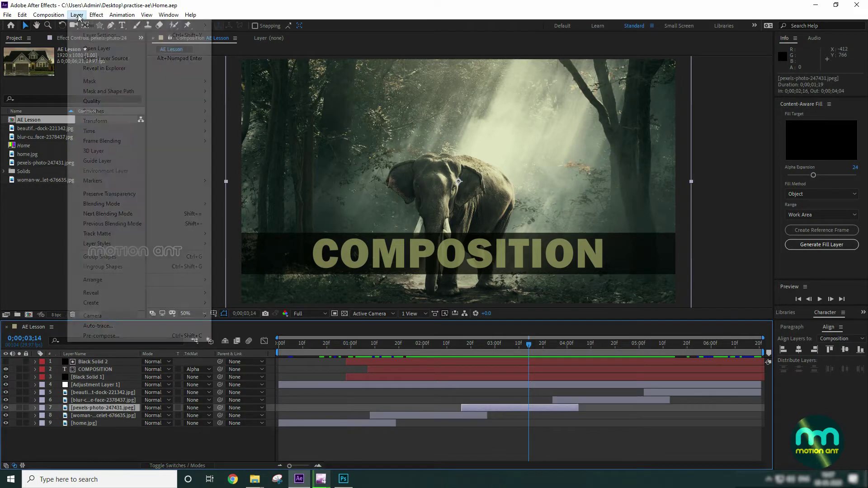
mouse_move(195, 104)
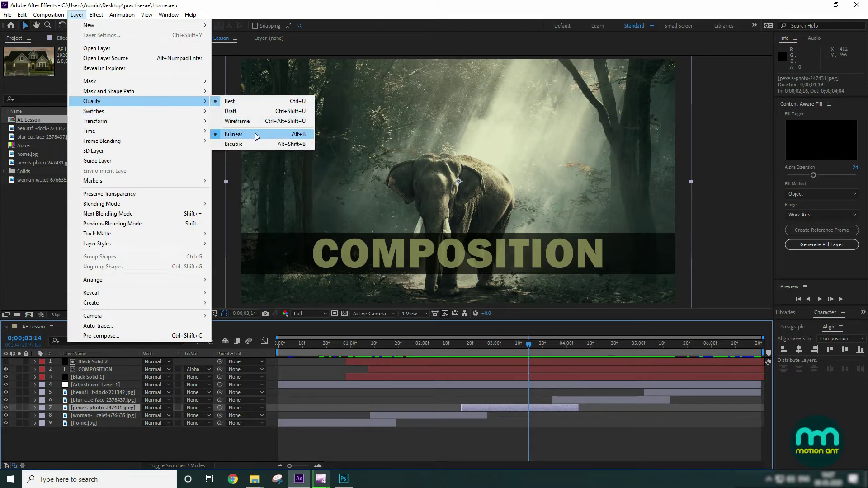
left_click(28, 329)
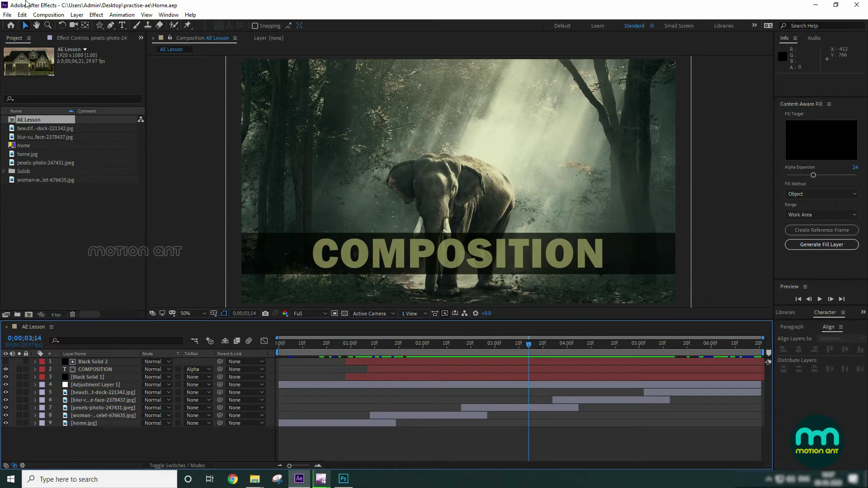
left_click(48, 15)
left_click(61, 22)
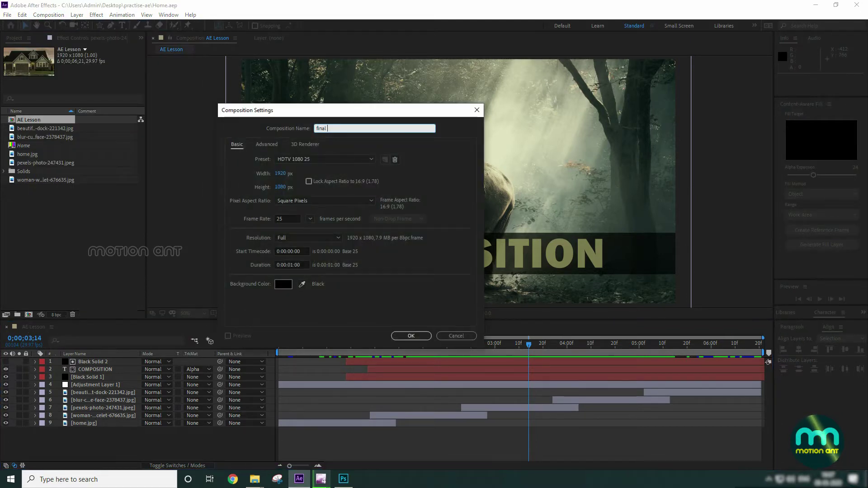
Step: Name the new 1920×1080 comp 'final render', confirm it, and select AE Lesson
type("render")
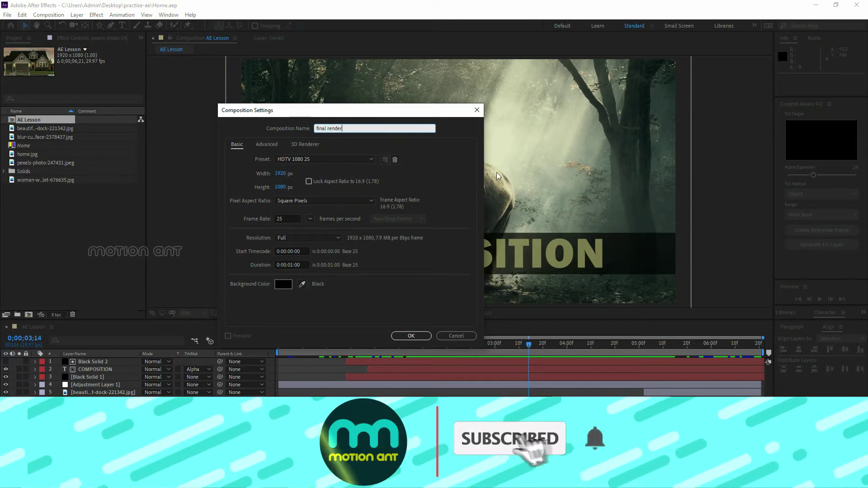
left_click(409, 335)
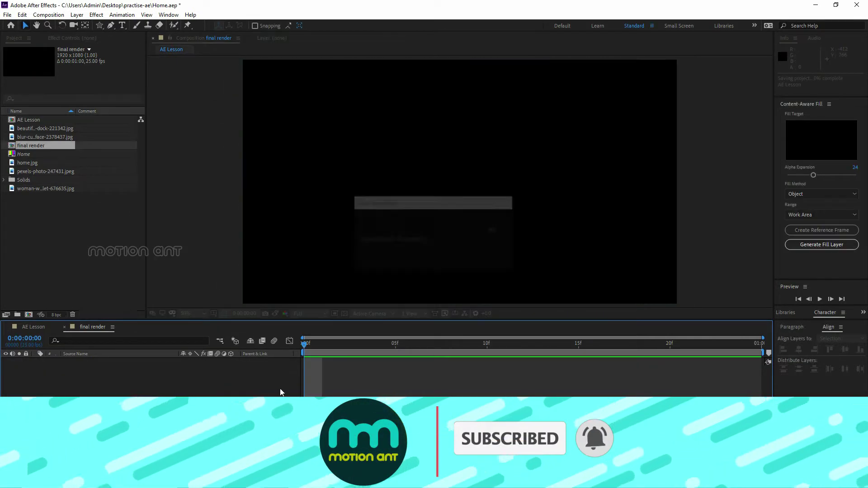
left_click(23, 121)
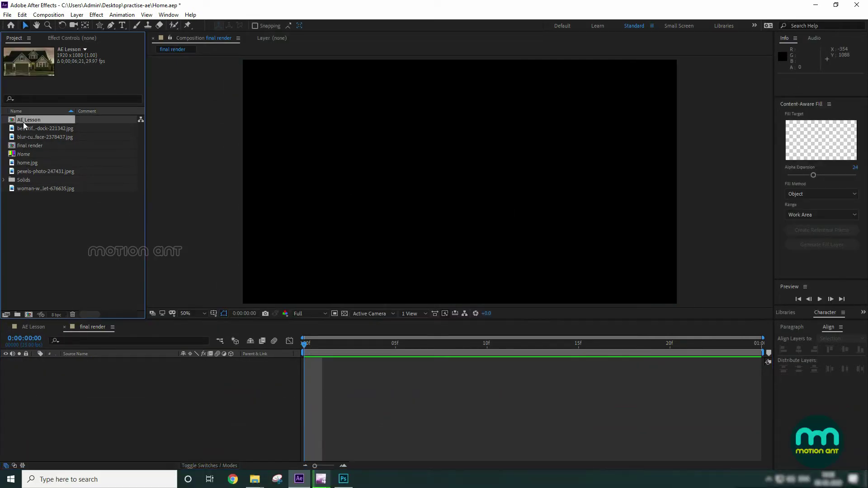
Step: Add AE Lesson as a layer in final render, scrub to frame 3 and preview
key("ctrl+slash")
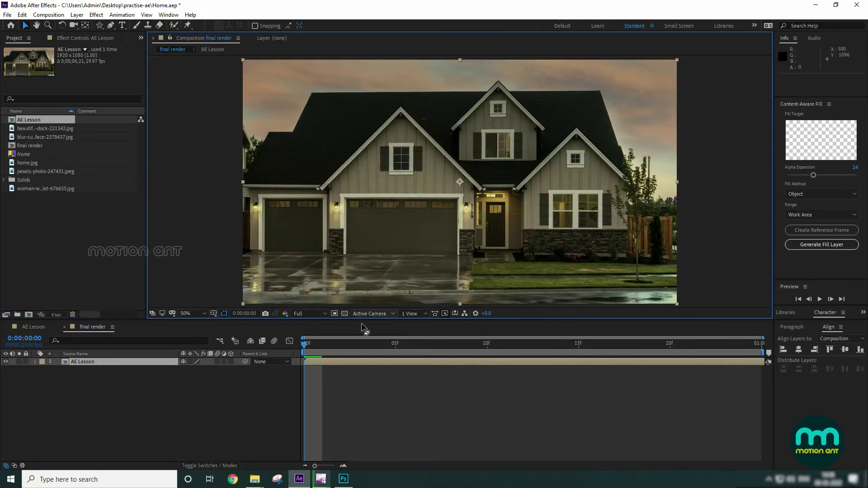
left_click_drag(332, 343, 358, 343)
left_click(77, 15)
mouse_move(92, 101)
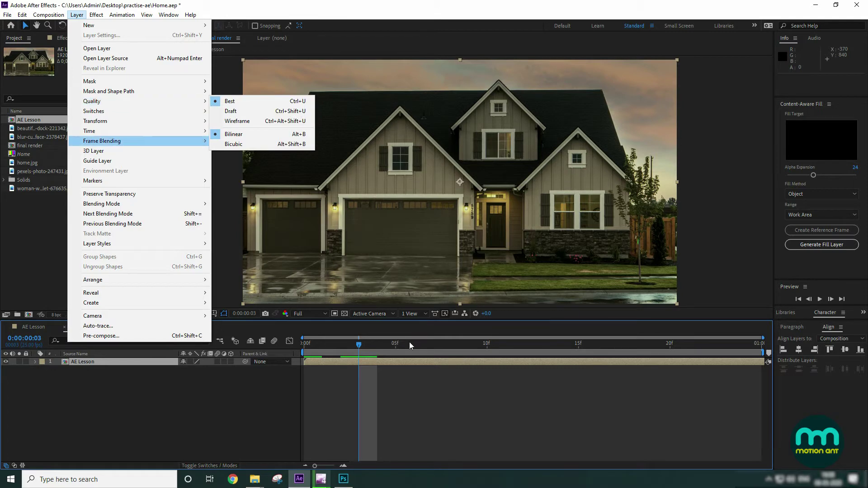
left_click(353, 350)
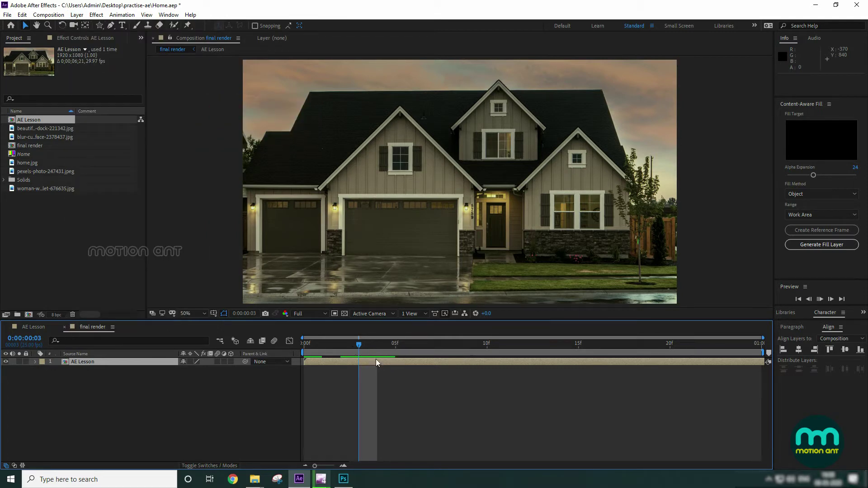
key("space")
left_click(439, 365)
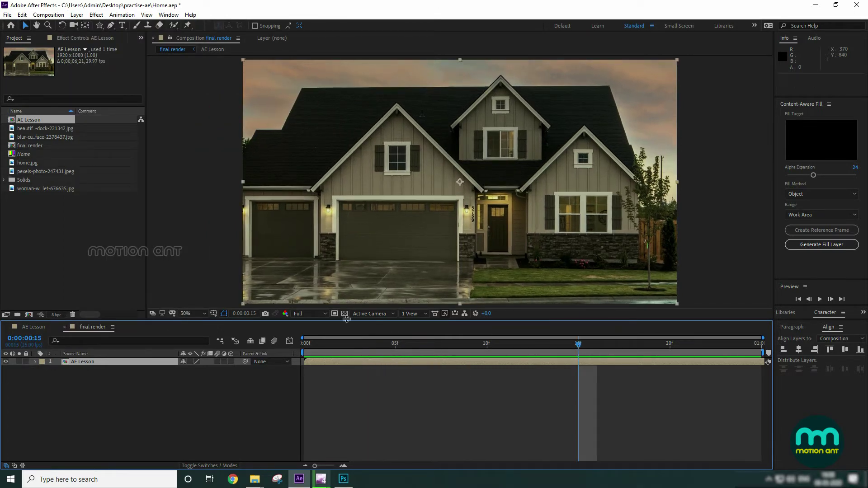
left_click(76, 15)
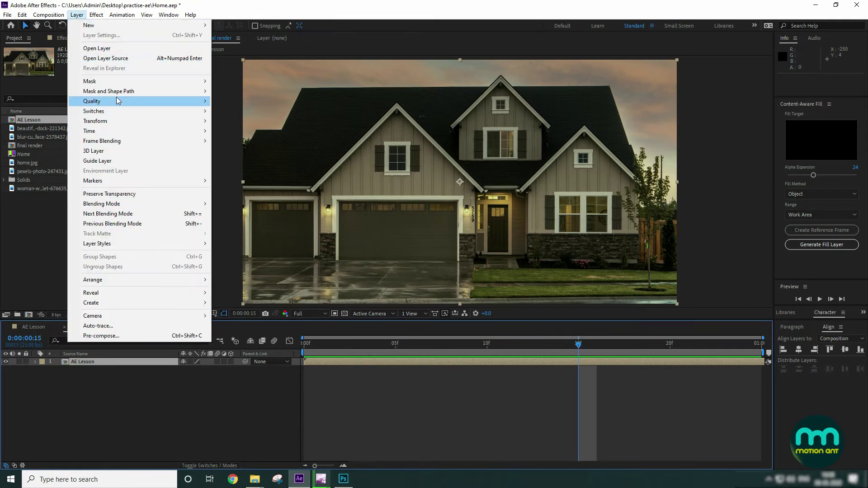
Step: Try Draft and then Wireframe quality on the layer while previewing and scrubbing
mouse_move(116, 101)
left_click(247, 112)
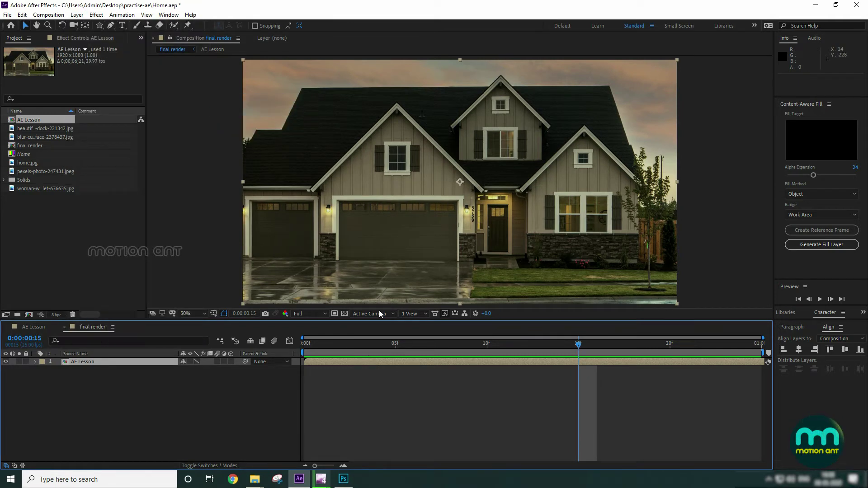
left_click(385, 346)
key("space")
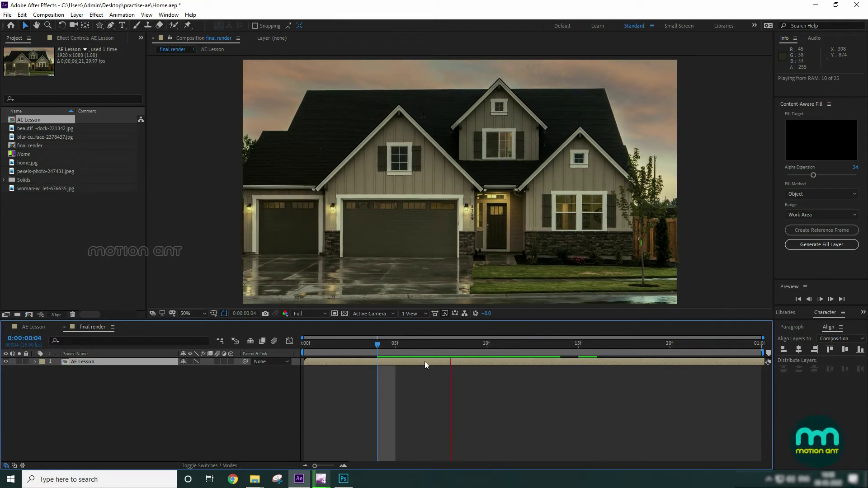
left_click(77, 15)
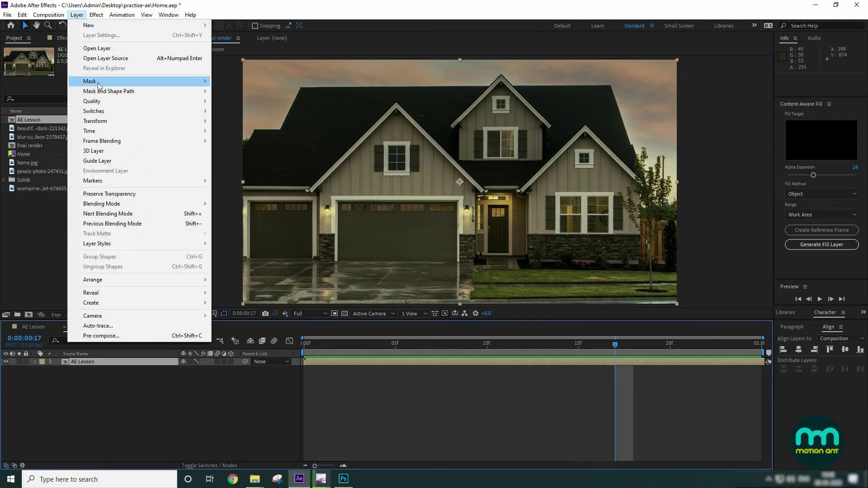
mouse_move(103, 107)
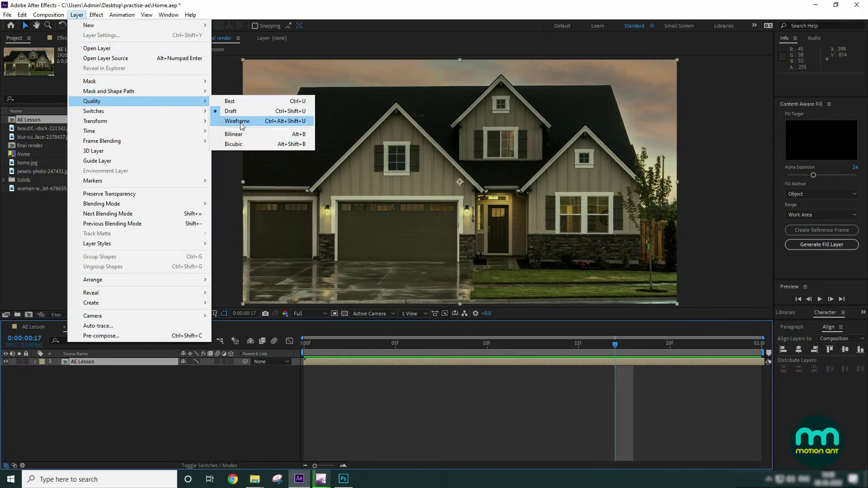
left_click(240, 122)
left_click_drag(440, 346, 457, 348)
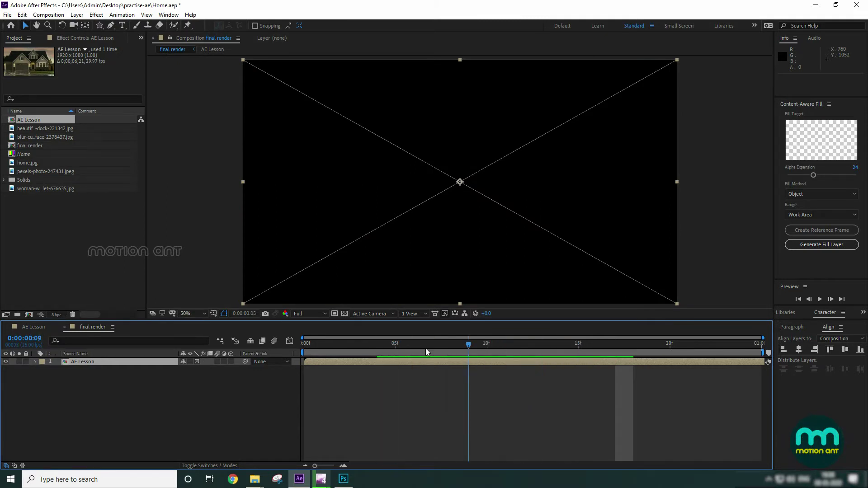
left_click_drag(425, 348, 395, 344)
Step: Set the layer quality to Draft, then back to Best, and preview
left_click(76, 14)
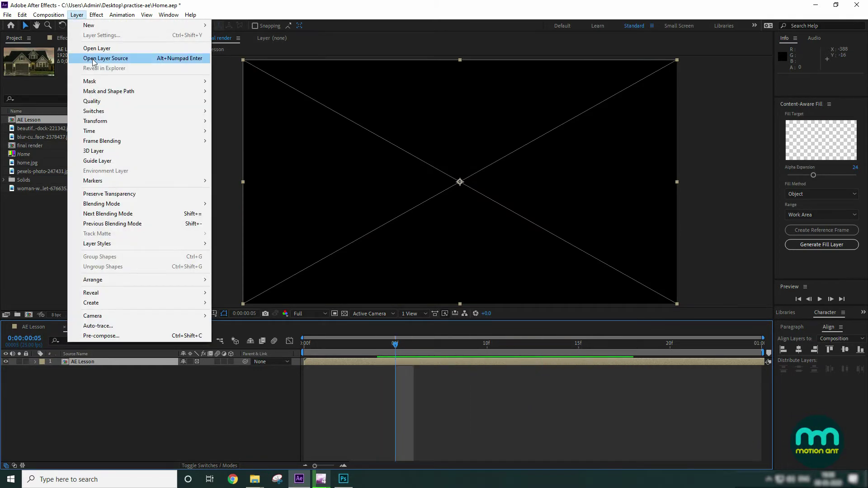
mouse_move(127, 101)
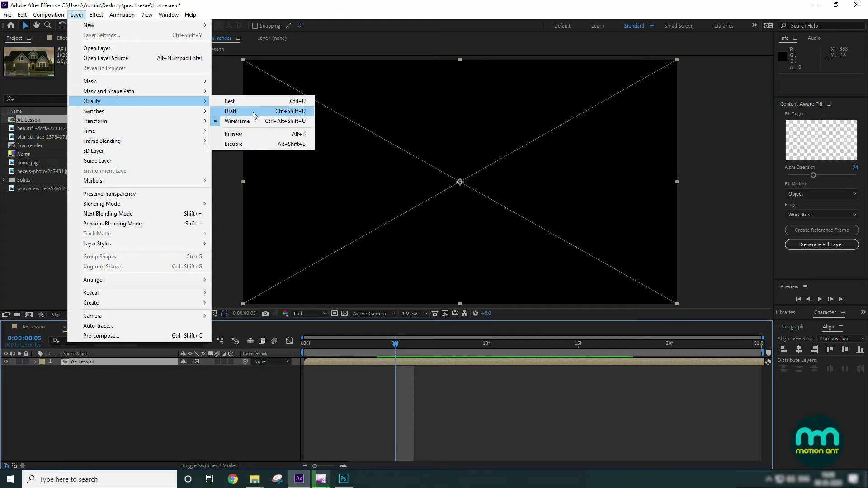
left_click(253, 113)
left_click_drag(389, 350, 450, 344)
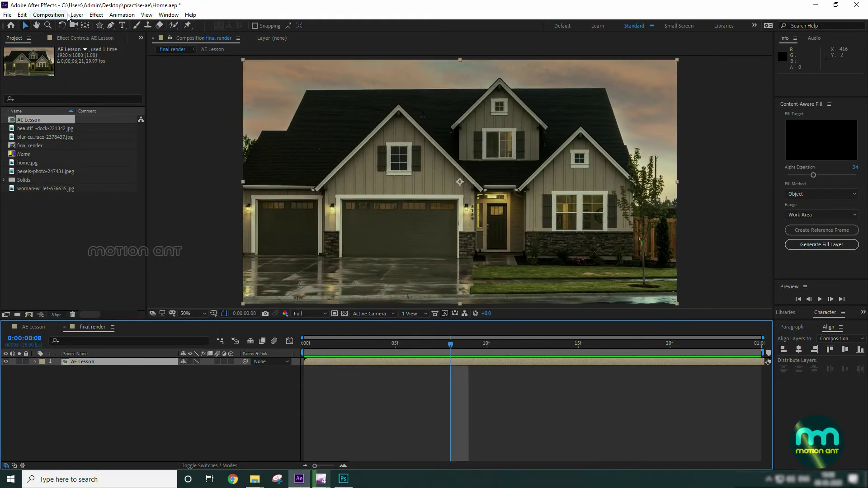
left_click(73, 15)
mouse_move(112, 105)
left_click(230, 101)
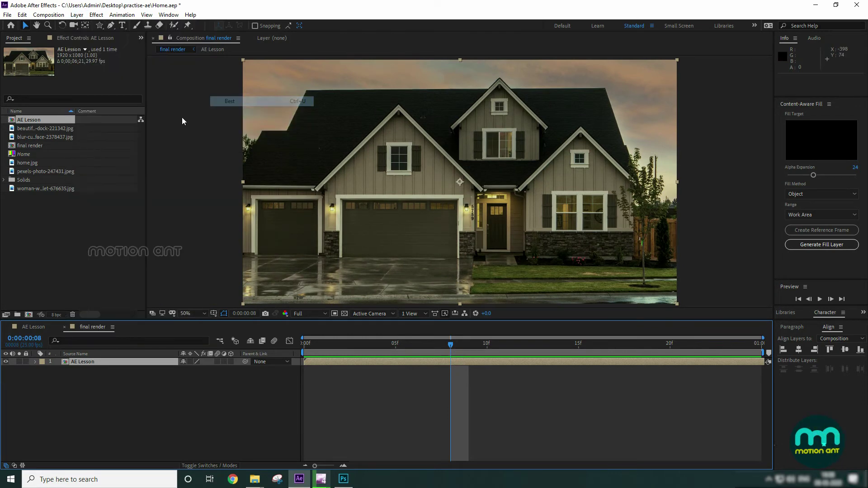
key("space")
Step: Open the AE Lesson composition tab
left_click(77, 15)
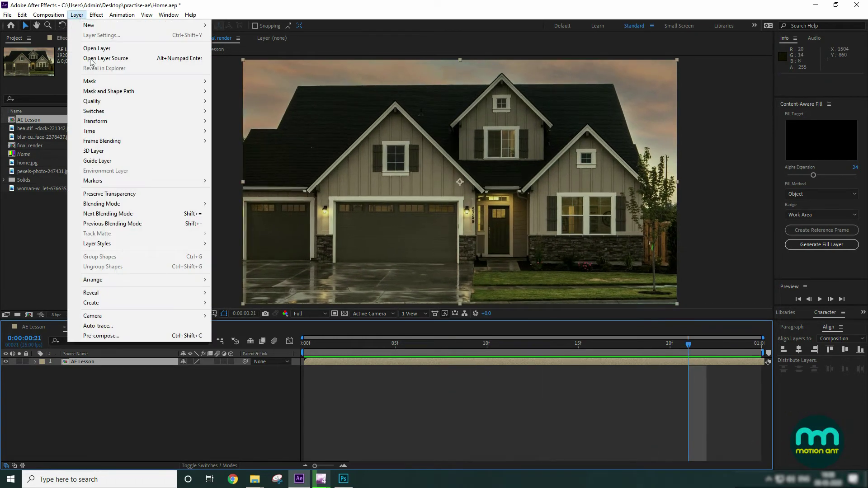
mouse_move(120, 106)
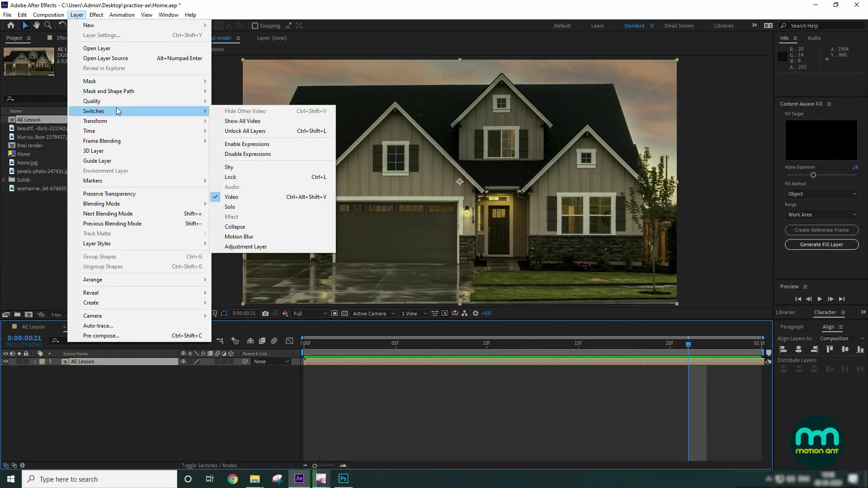
left_click(35, 329)
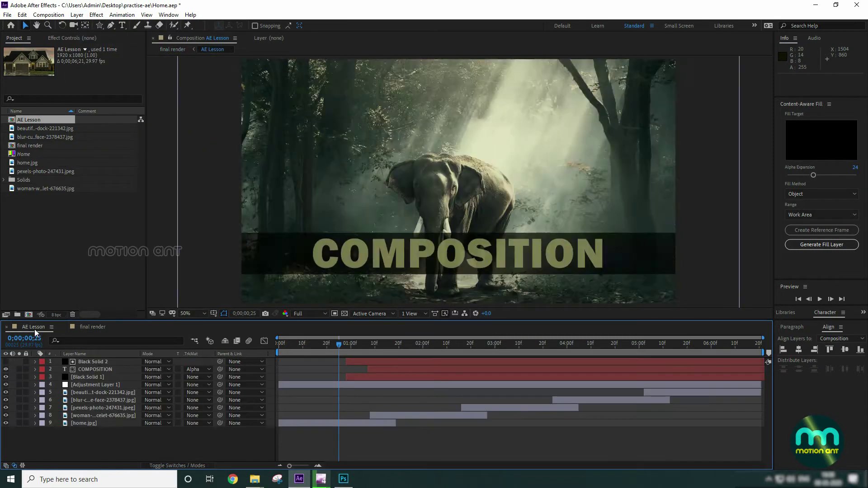
left_click(323, 386)
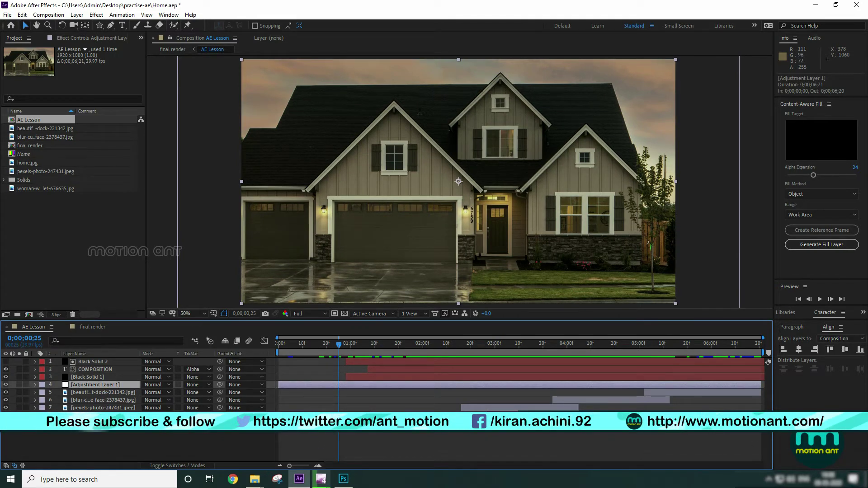
left_click(103, 416)
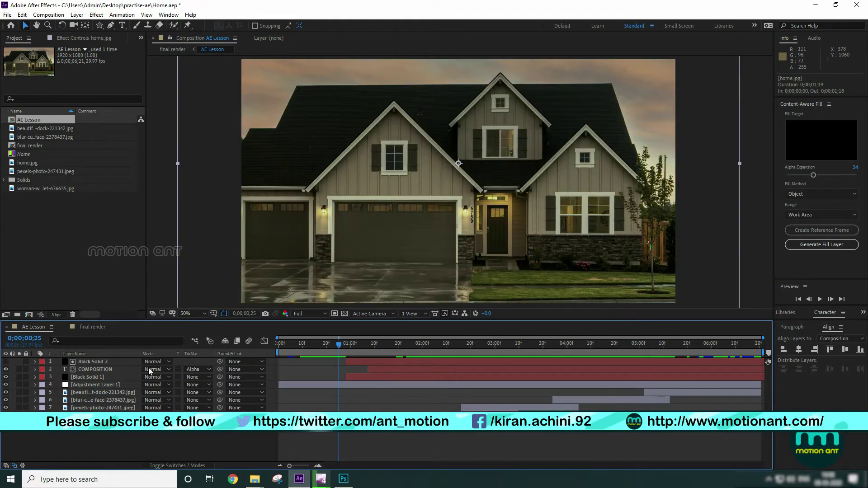
left_click(77, 15)
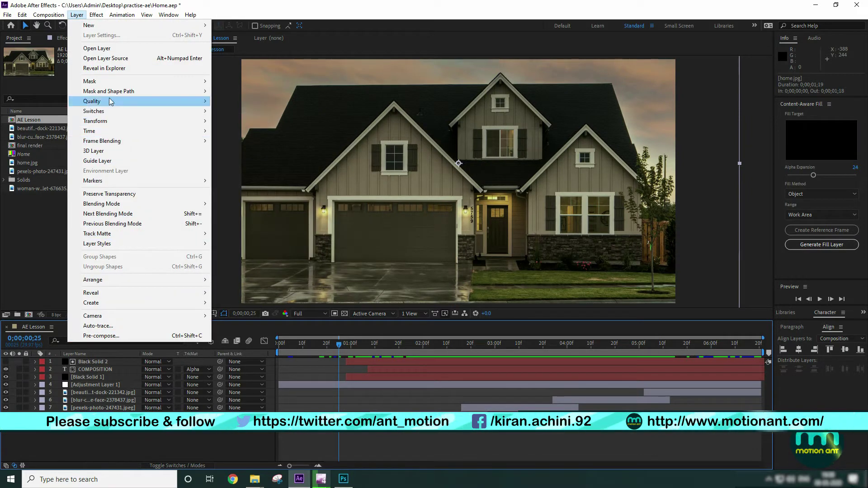
mouse_move(145, 111)
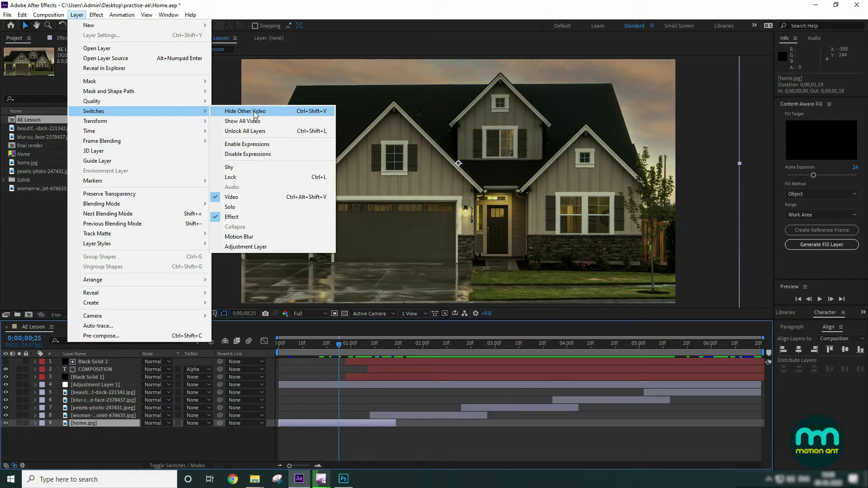
left_click(254, 113)
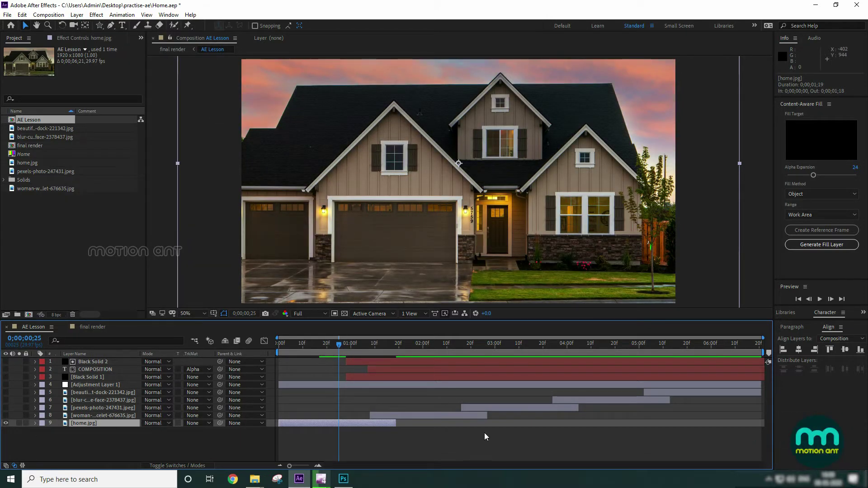
key("ctrl+z")
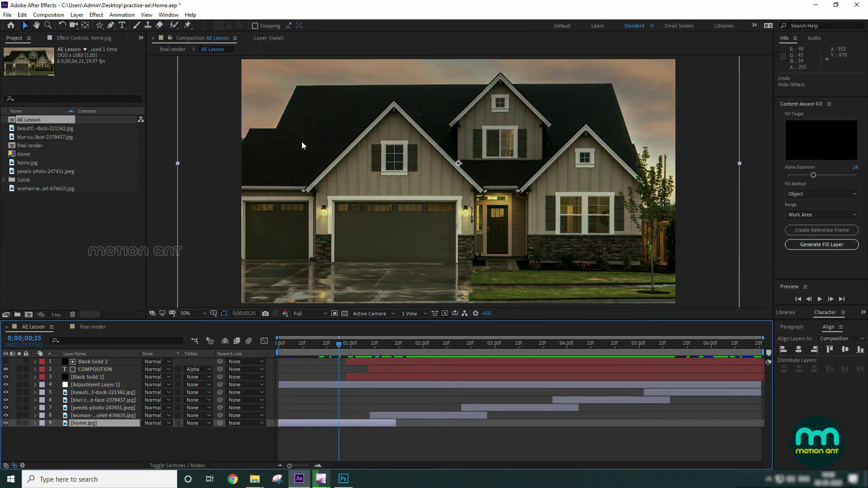
left_click(76, 16)
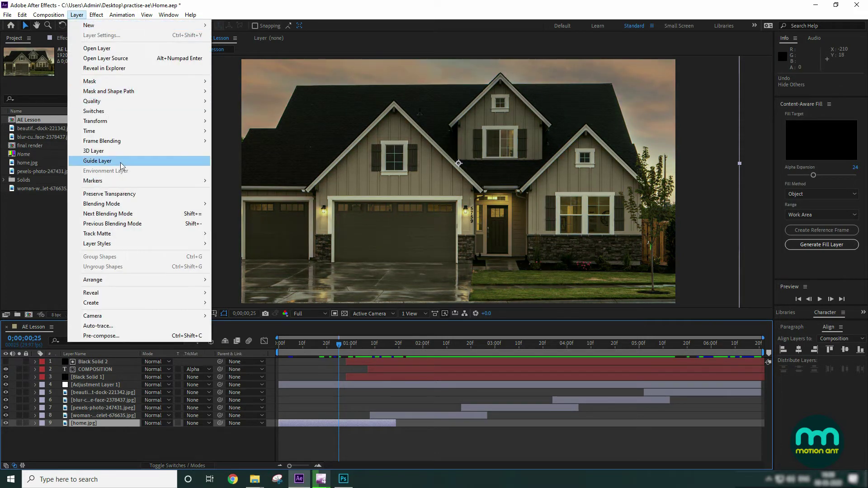
mouse_move(109, 111)
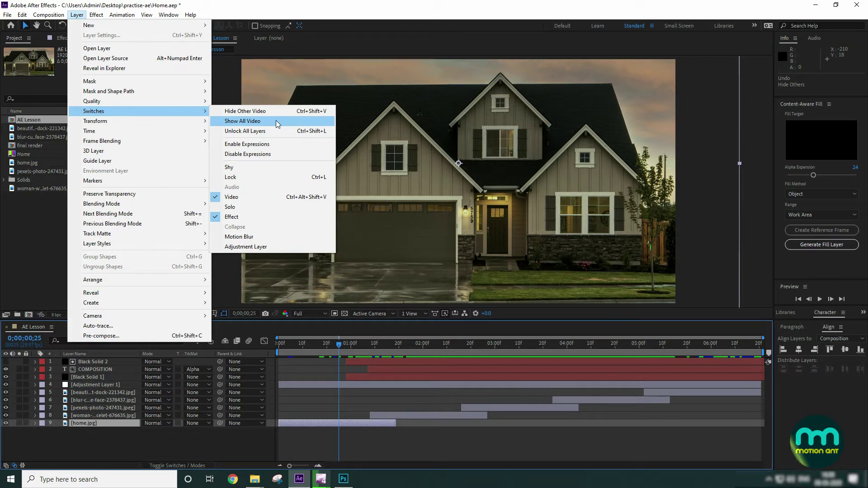
left_click(15, 381)
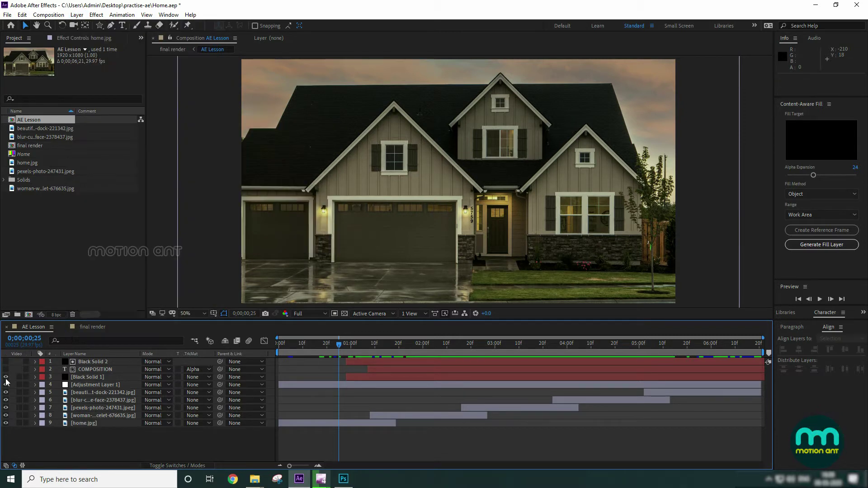
left_click(5, 423)
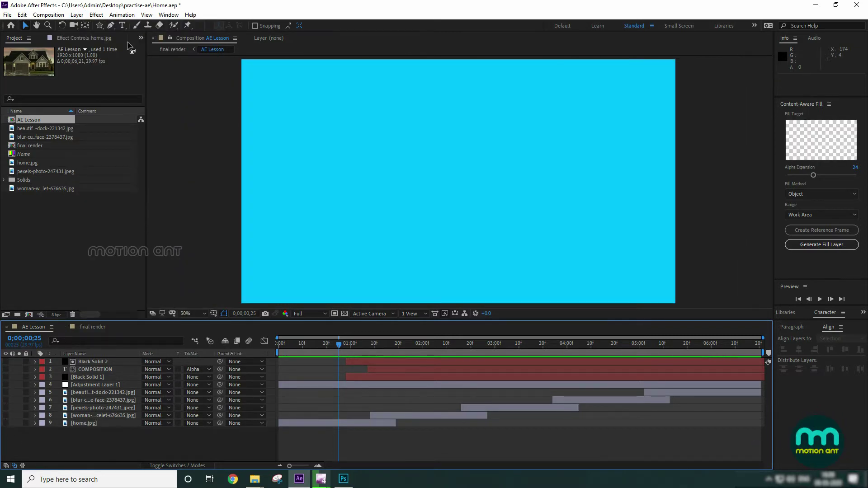
left_click(82, 19)
mouse_move(116, 111)
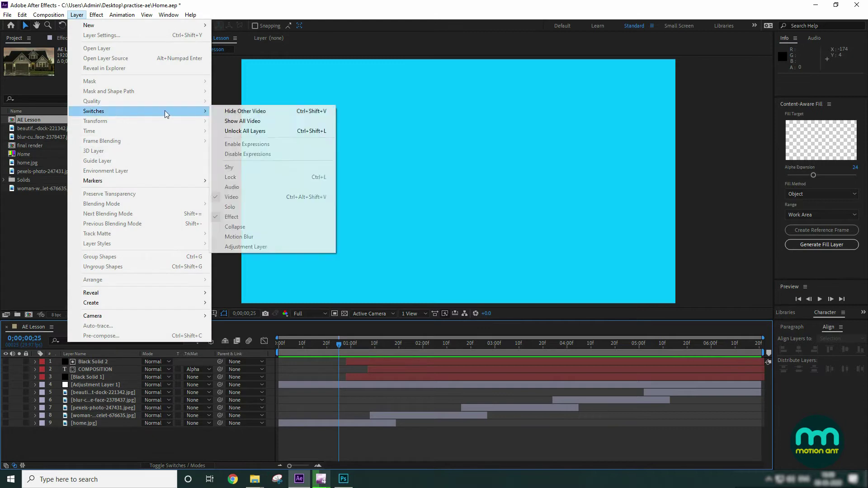
left_click(247, 120)
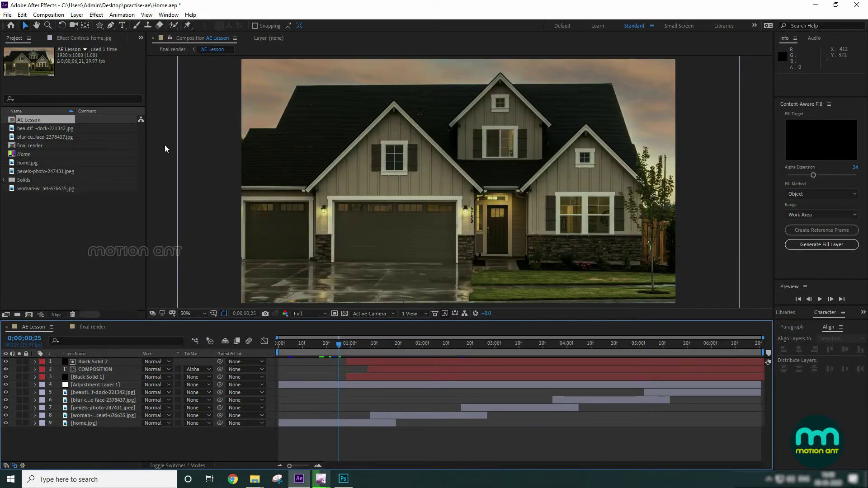
left_click(82, 15)
mouse_move(116, 111)
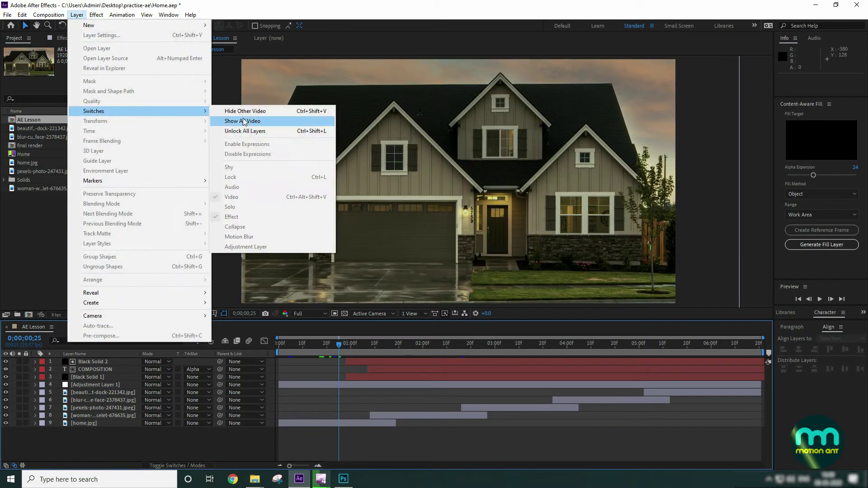
left_click(51, 417)
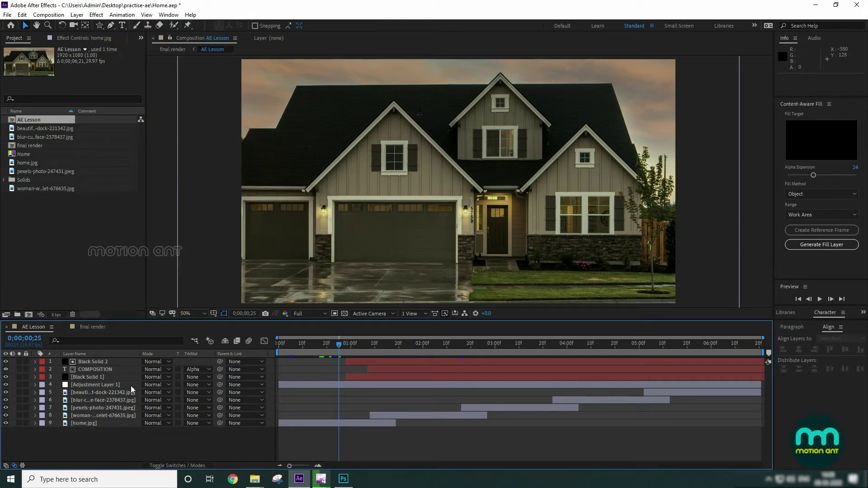
left_click(293, 422)
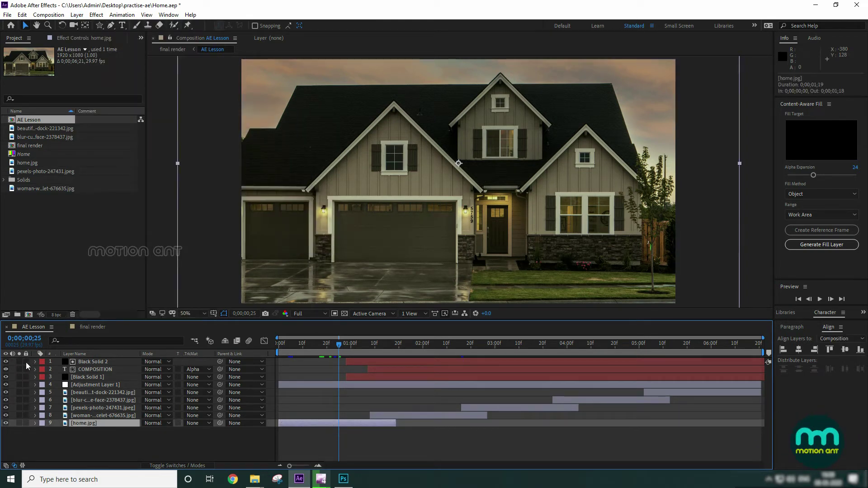
Step: Lock Adjustment Layer 1, layer 6 and the home.jpg layer
left_click(26, 385)
left_click(25, 400)
left_click(26, 423)
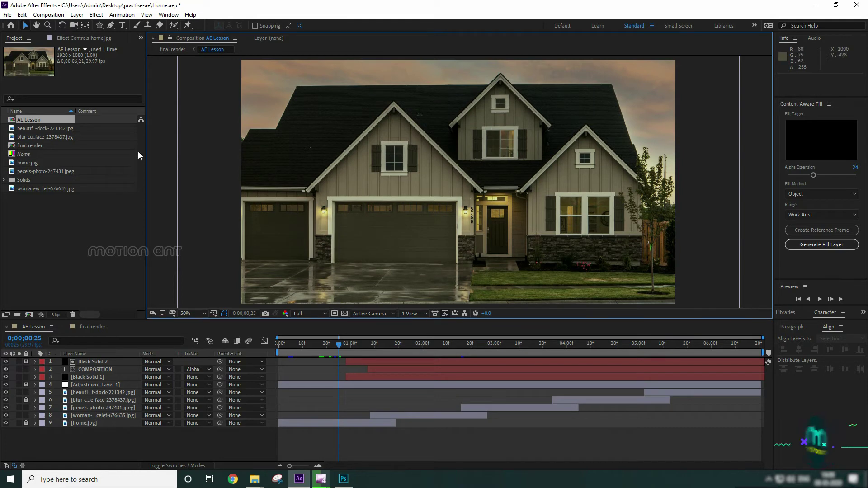
Step: Run Layer > Switches > Unlock All Layers, then move the playhead to 0;00;00;09
left_click(305, 427)
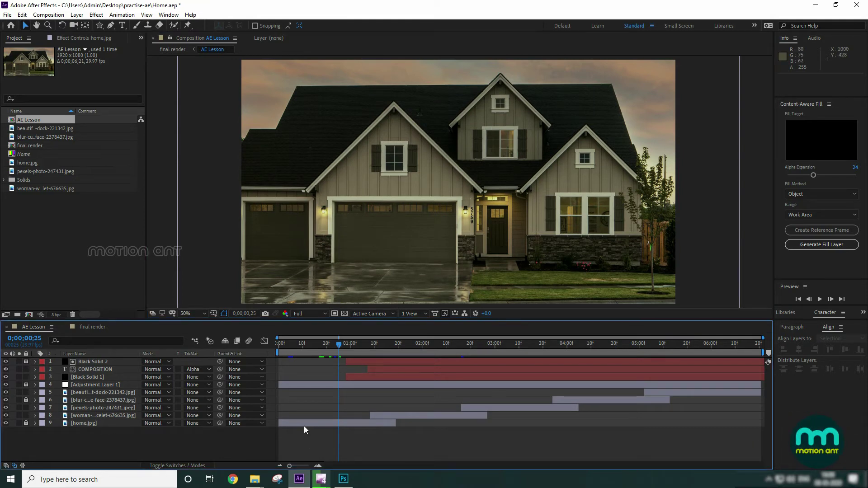
left_click(83, 16)
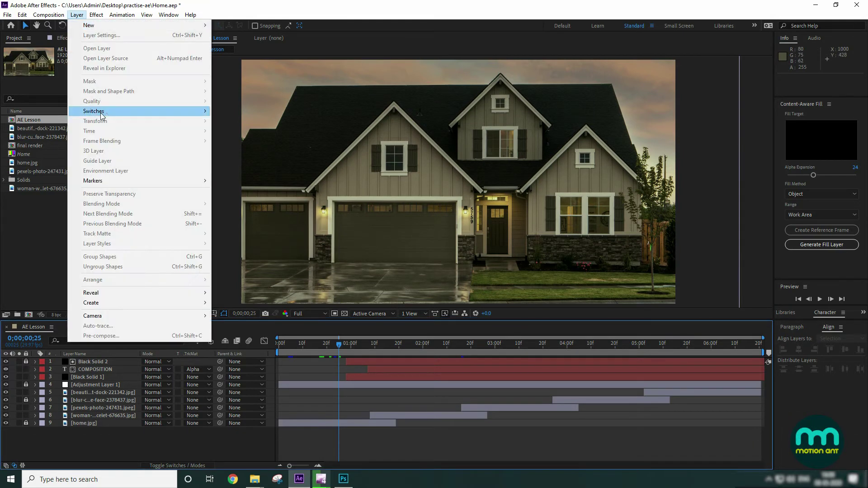
mouse_move(136, 110)
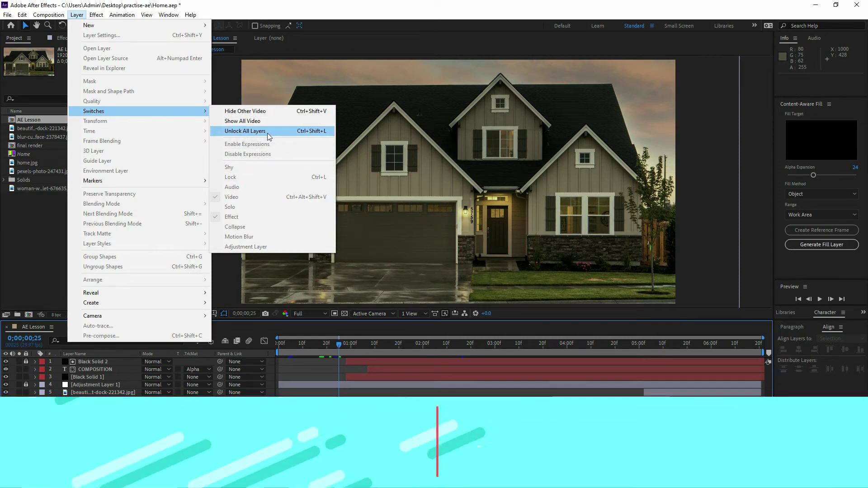
left_click(267, 133)
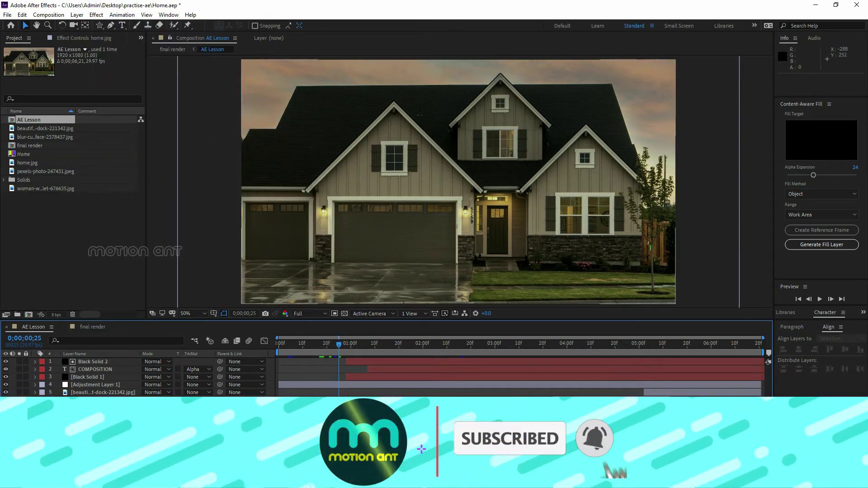
left_click(407, 131)
mouse_move(351, 357)
left_mouse_down()
mouse_move(287, 361)
mouse_move(300, 363)
left_mouse_up()
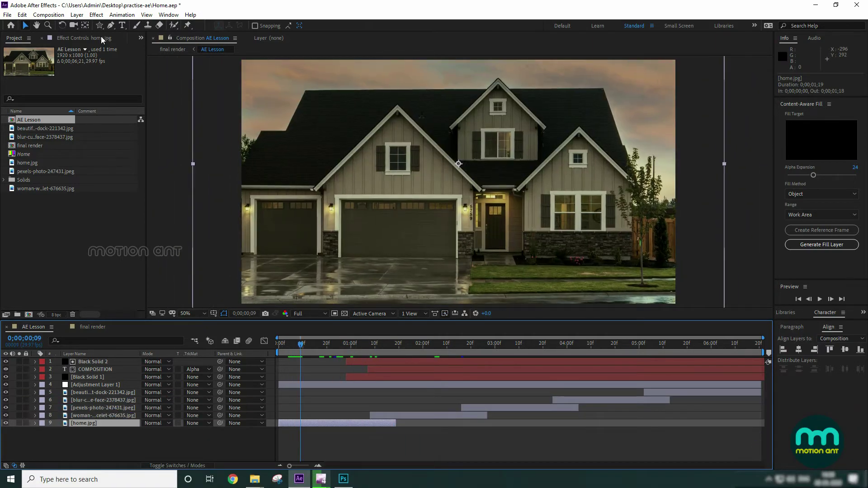
Step: Mark the home.jpg layer as shy through Layer > Switches > Shy
left_click(77, 15)
mouse_move(94, 111)
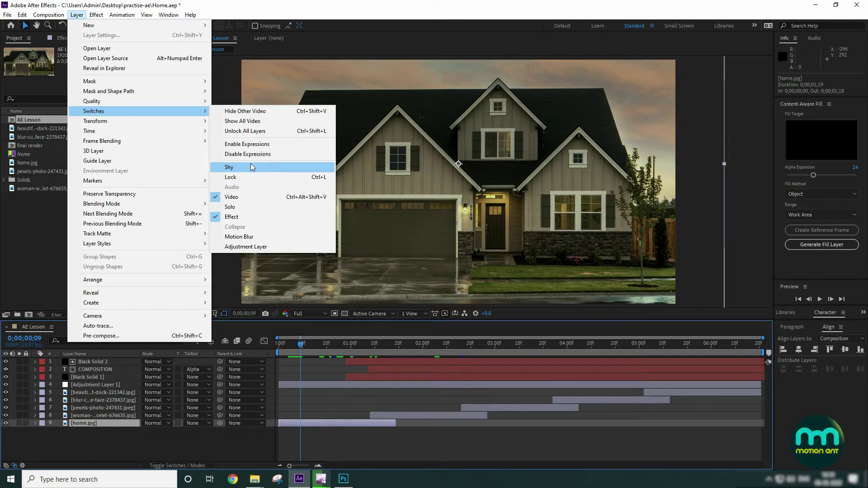
left_click(253, 167)
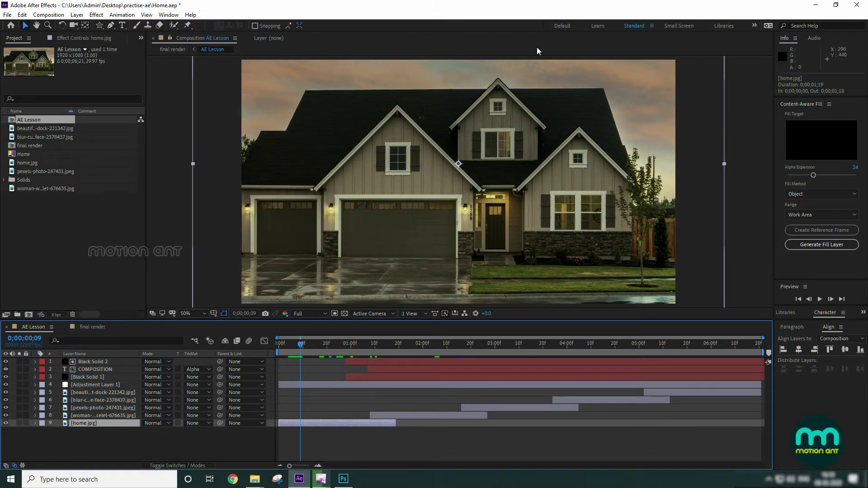
Step: Show the switch columns with F4, turn on Hide Shy Layers and make home.jpg shy
left_click(120, 434)
left_click(112, 424)
key("F4")
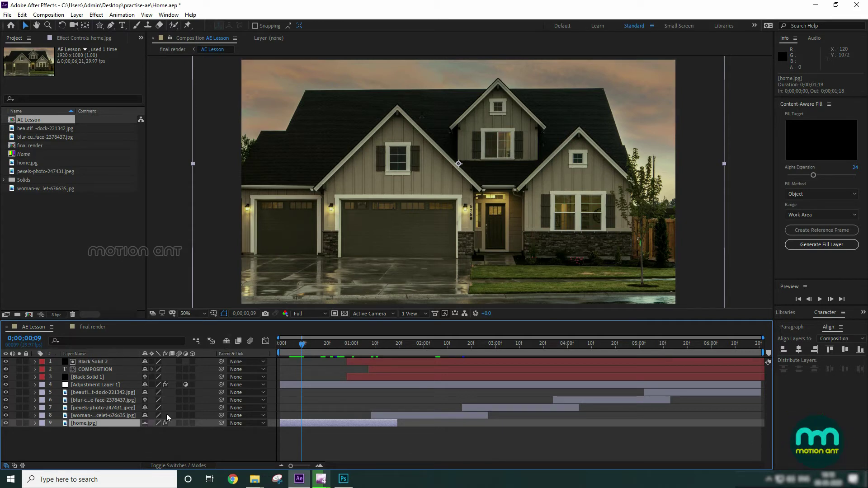
left_click(144, 423)
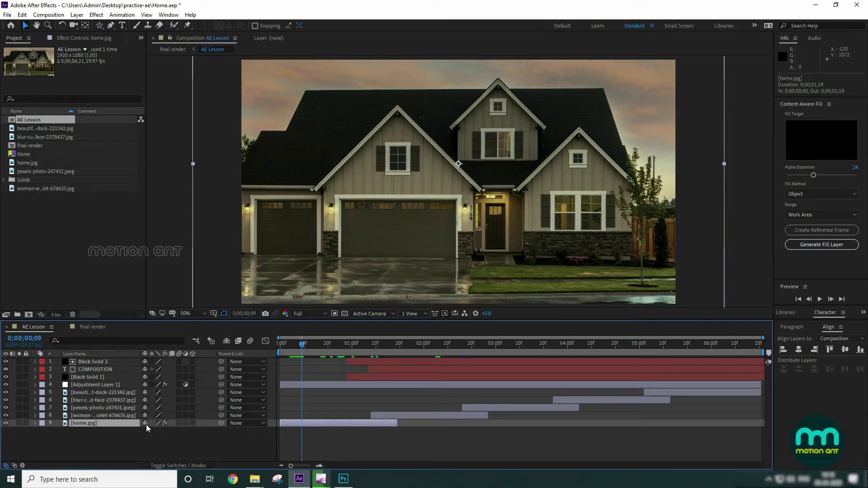
left_click(226, 342)
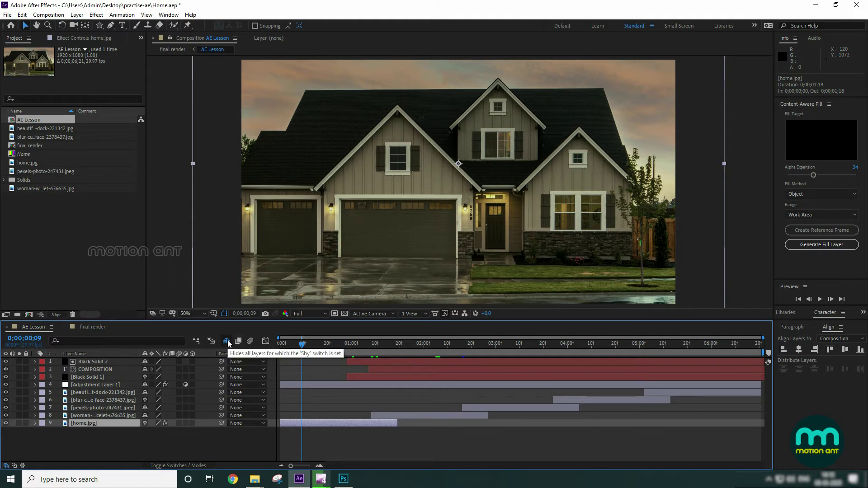
left_click(145, 424)
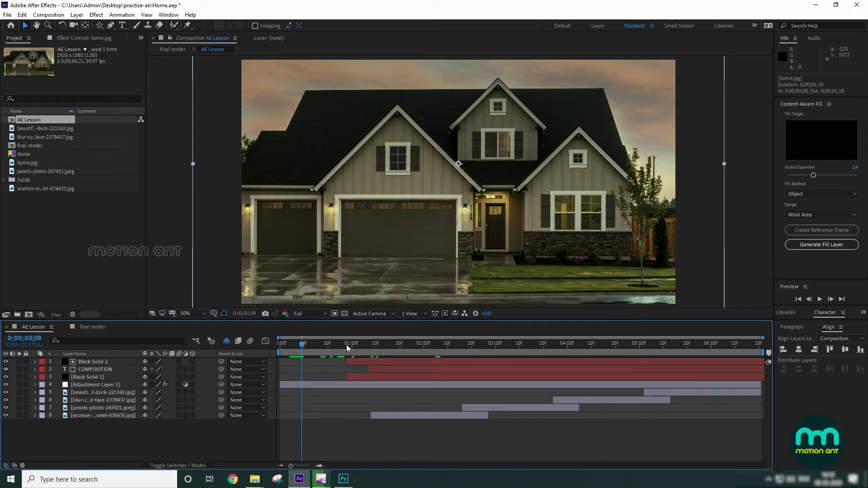
Step: Scrub to 0;00;00;27, then turn off Hide Shy Layers so home.jpg reappears
left_click_drag(332, 347, 310, 350)
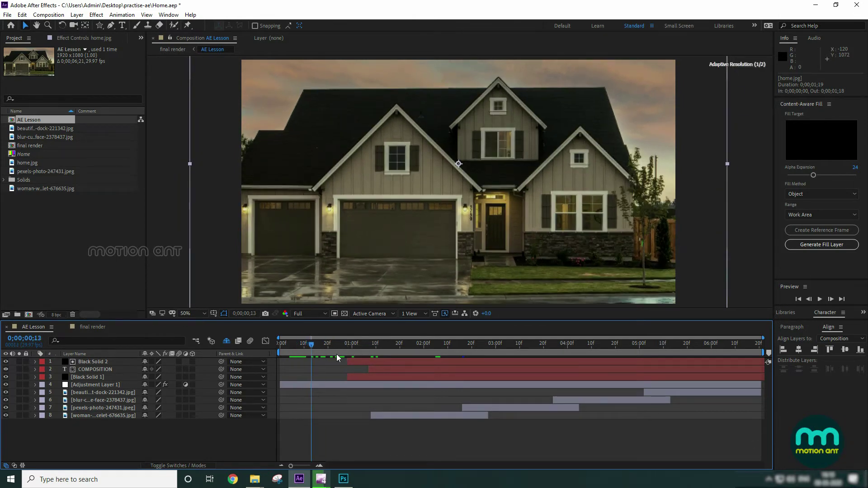
key("space")
left_click_drag(325, 339, 337, 356)
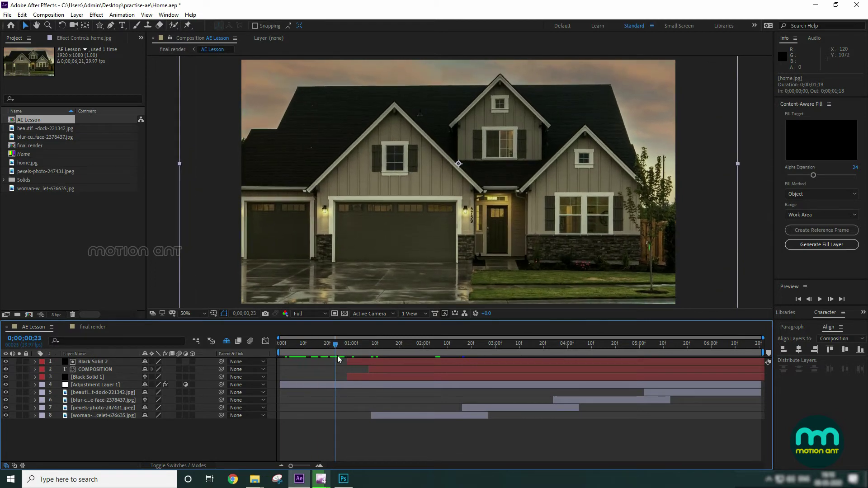
left_click_drag(337, 355, 345, 361)
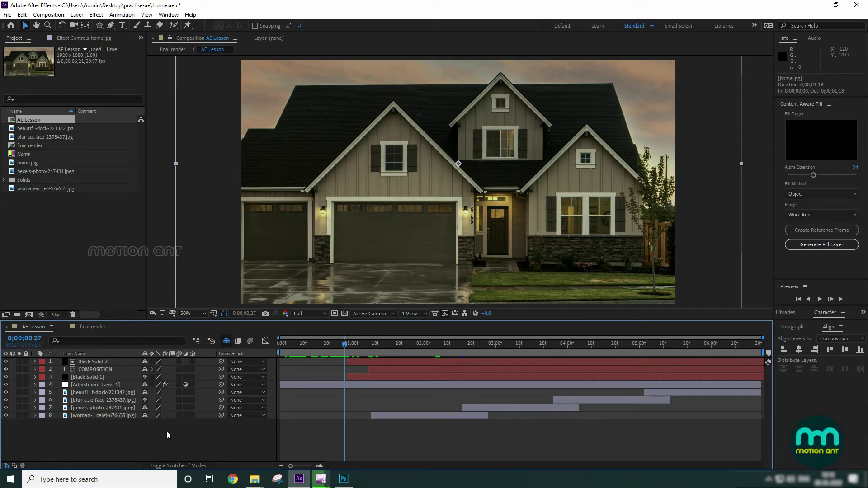
left_click(228, 341)
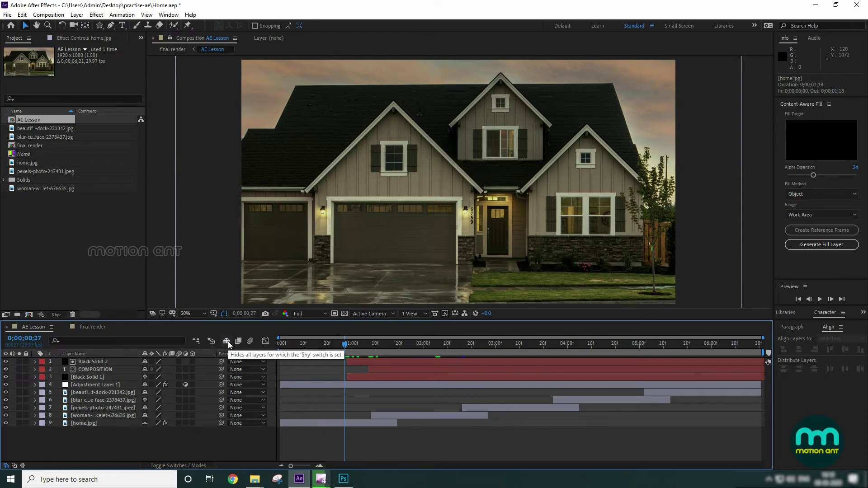
left_click(284, 347)
mouse_move(284, 347)
left_mouse_down()
mouse_move(384, 346)
mouse_move(294, 345)
left_mouse_up()
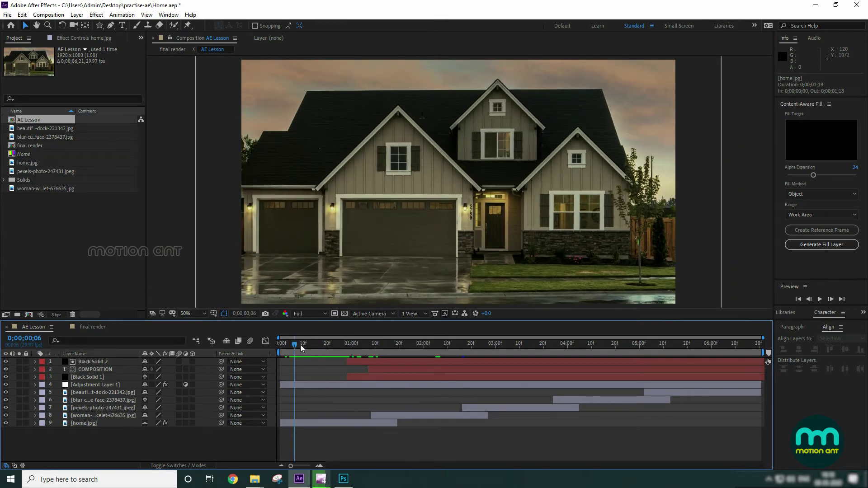
left_click(77, 14)
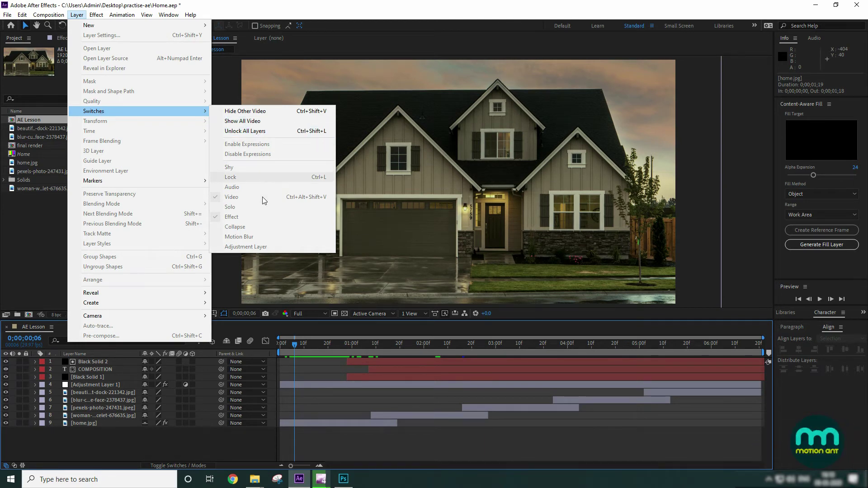
Step: Select home.jpg and lock it with Layer > Switches > Lock
left_click(332, 423)
left_click(24, 423)
left_click(99, 424)
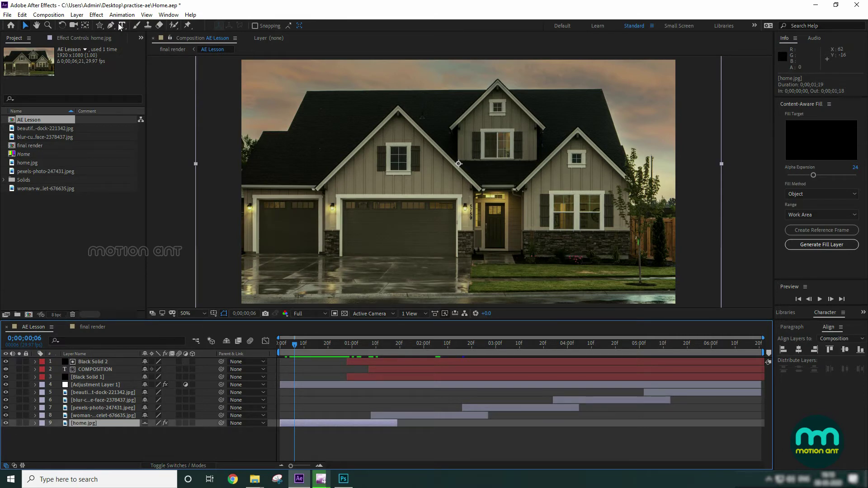
left_click(76, 16)
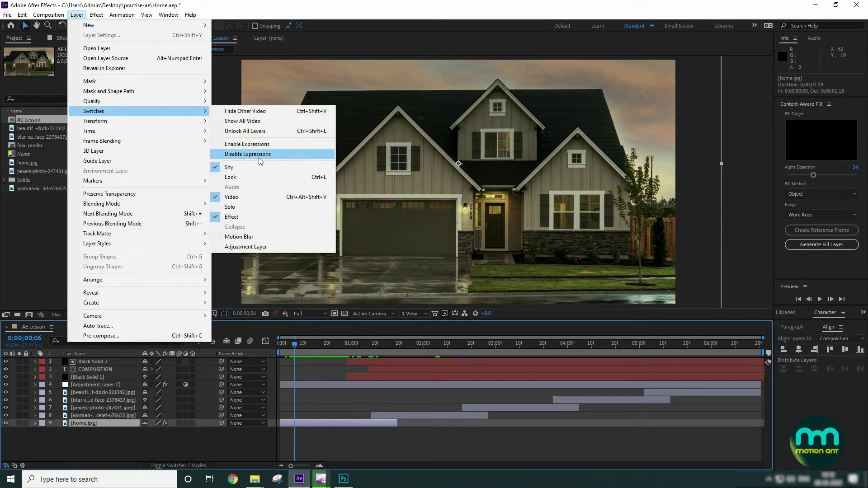
left_click(261, 178)
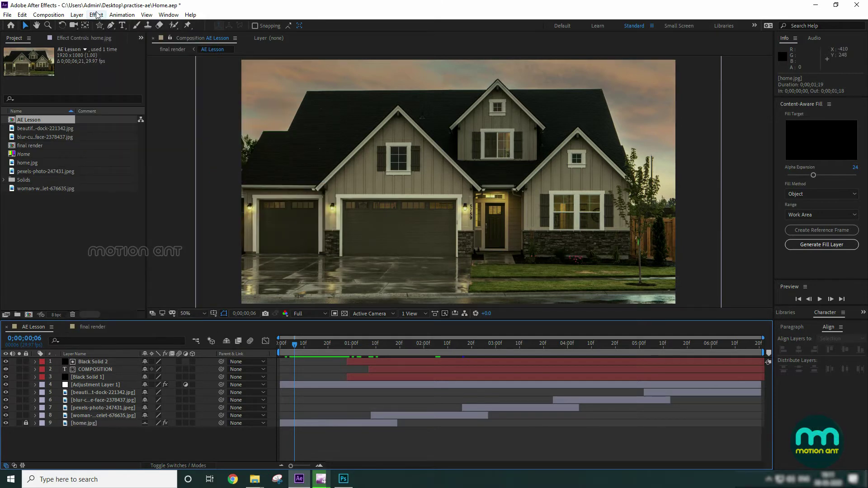
Step: Unlock home.jpg with its lock switch and toggle its visibility off and back on
left_click(75, 16)
mouse_move(113, 112)
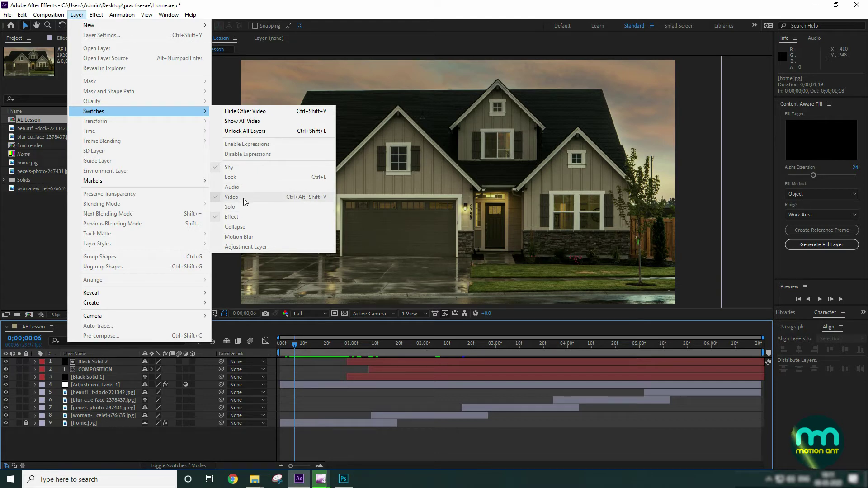
left_click(36, 416)
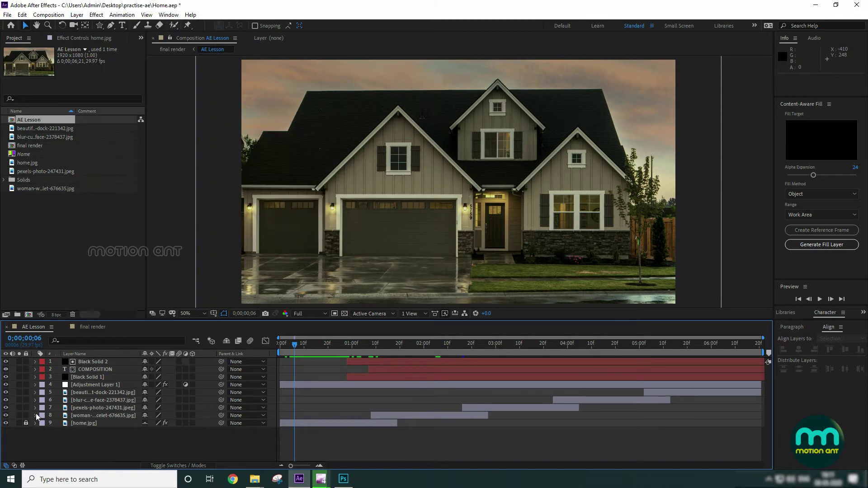
left_click(16, 425)
left_click(6, 424)
left_click(6, 423)
left_click(6, 424)
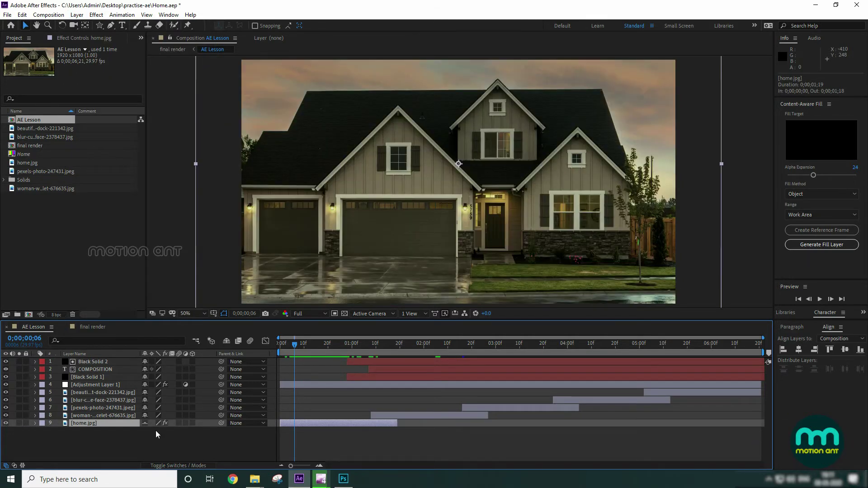
Step: Switch home.jpg's video off to expose the cyan background, then back on via Layer > Switches > Video
left_click(75, 15)
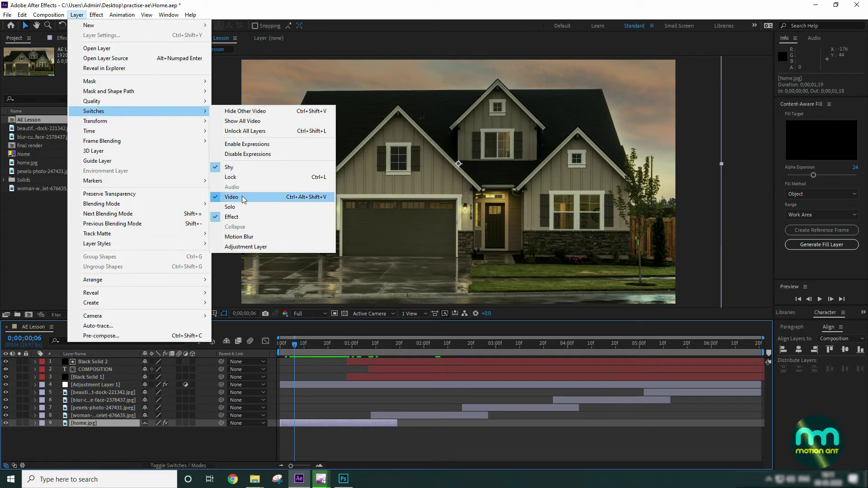
left_click(242, 196)
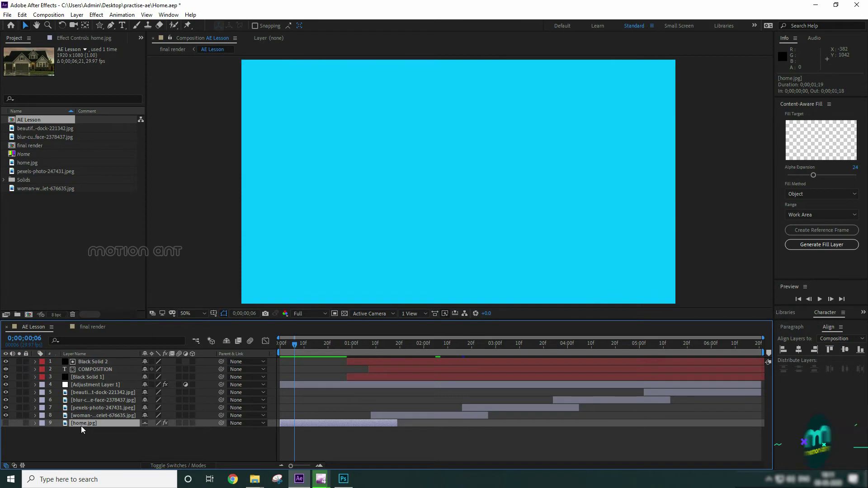
left_click(78, 16)
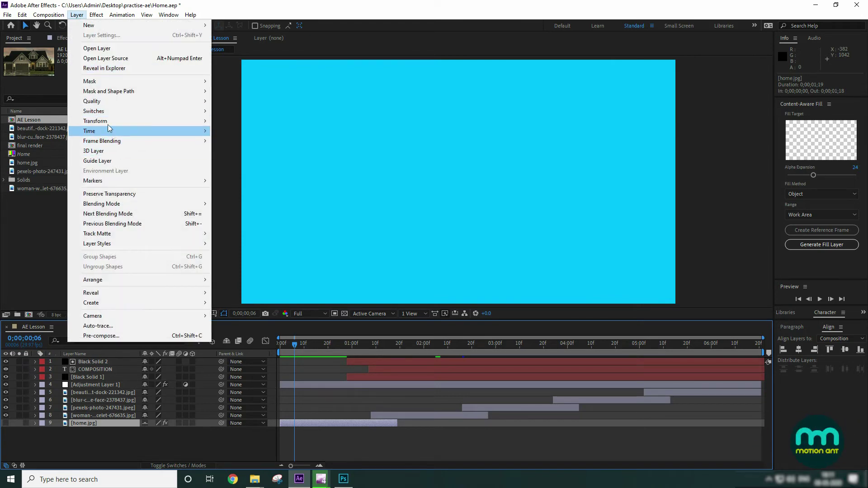
mouse_move(110, 110)
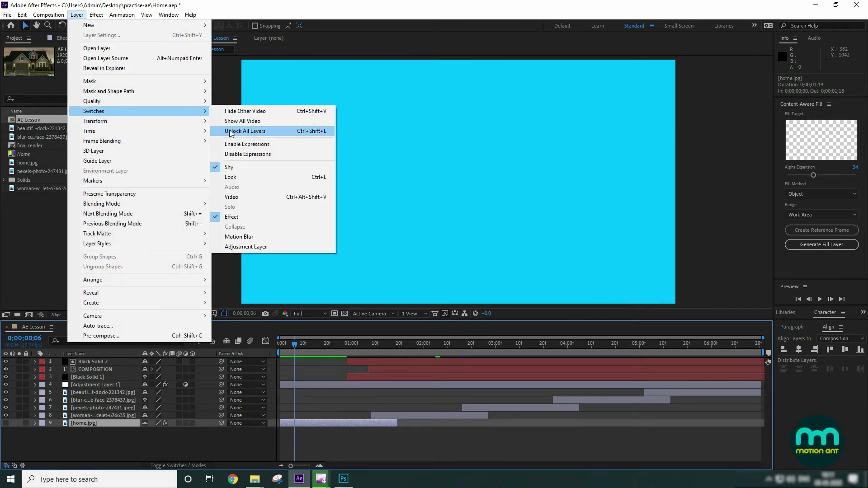
left_click(240, 196)
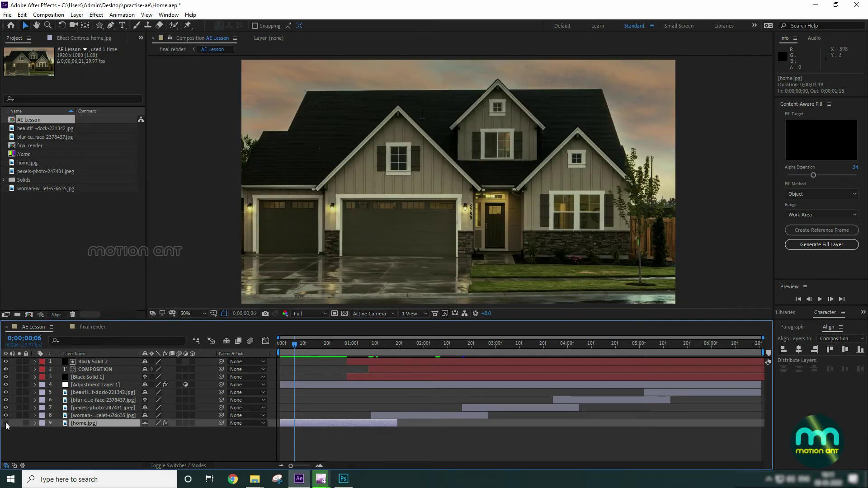
left_click(77, 15)
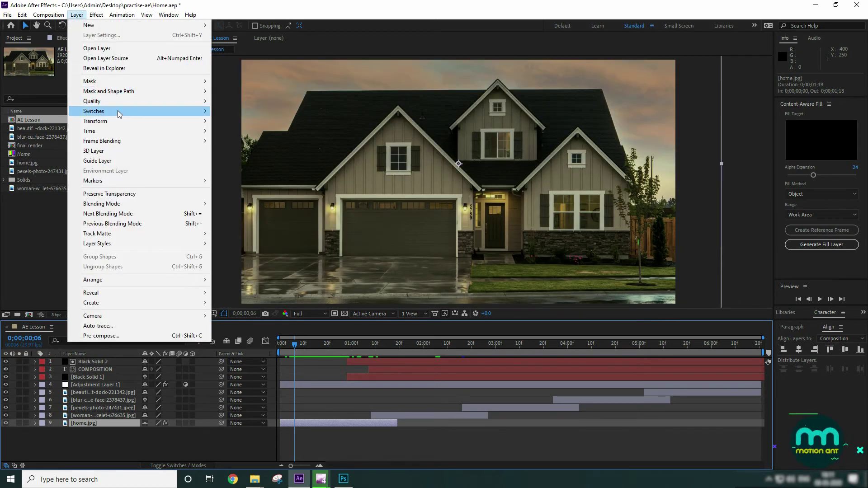
Step: Solo home.jpg with Layer > Switches > Solo and toggle its solo switch off and on
mouse_move(117, 110)
left_click(256, 209)
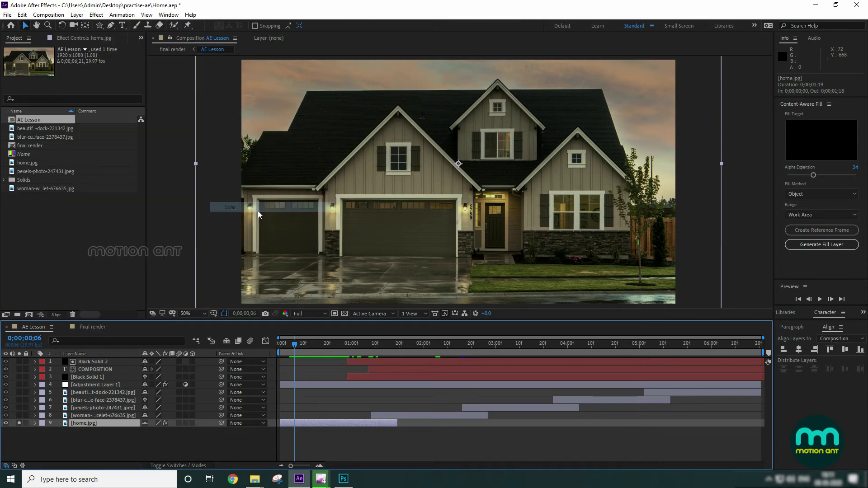
left_click(339, 455)
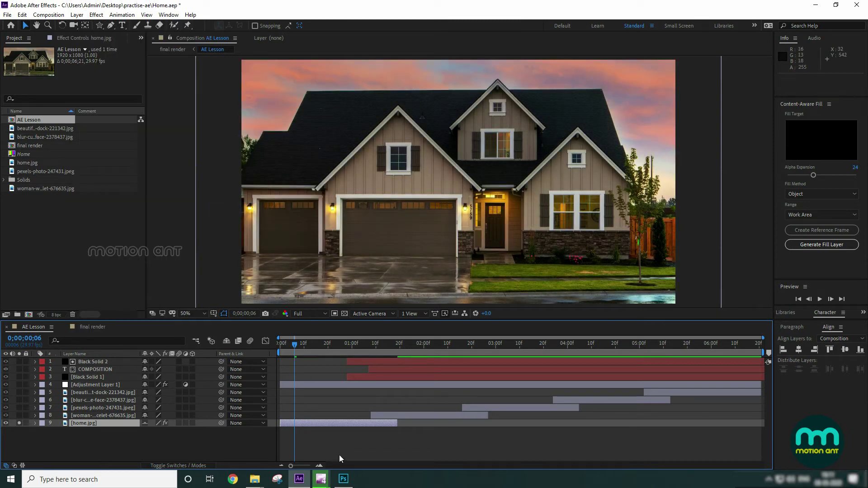
left_click(19, 423)
left_click(19, 423)
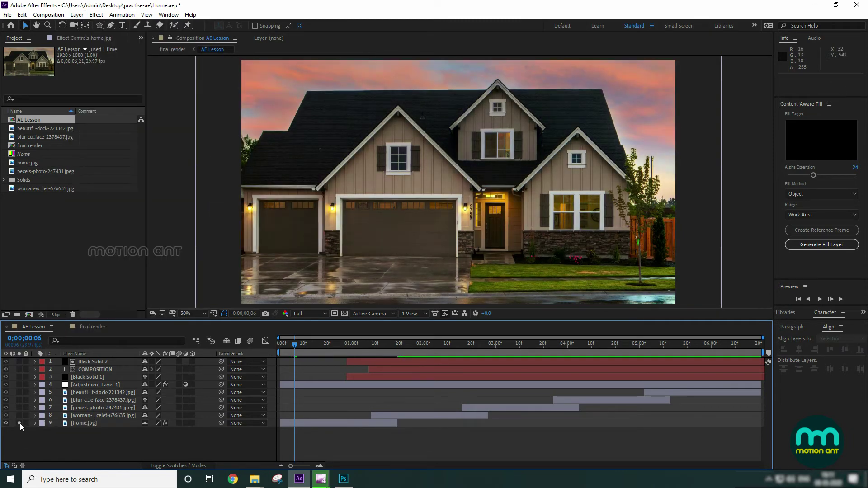
left_click(61, 424)
Step: Scrub past home.jpg's end and back, then turn solo off and return to the first frame
left_click_drag(389, 345, 498, 355)
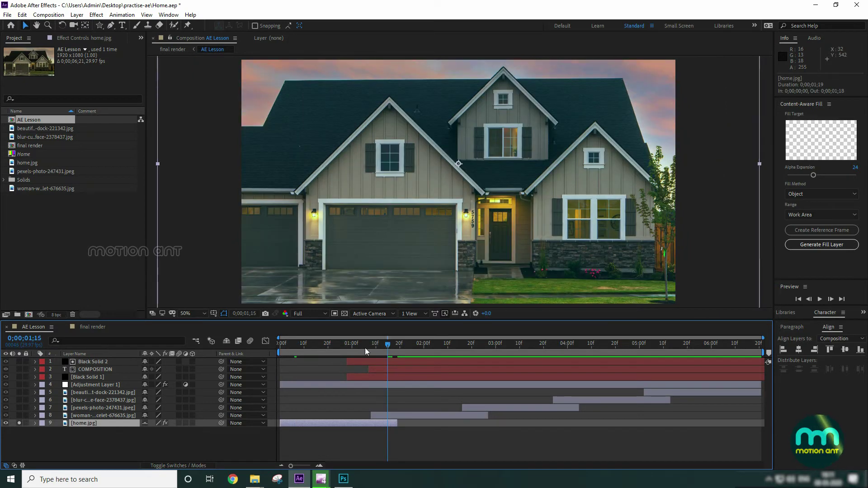
left_click_drag(498, 355, 302, 351)
left_click(19, 423)
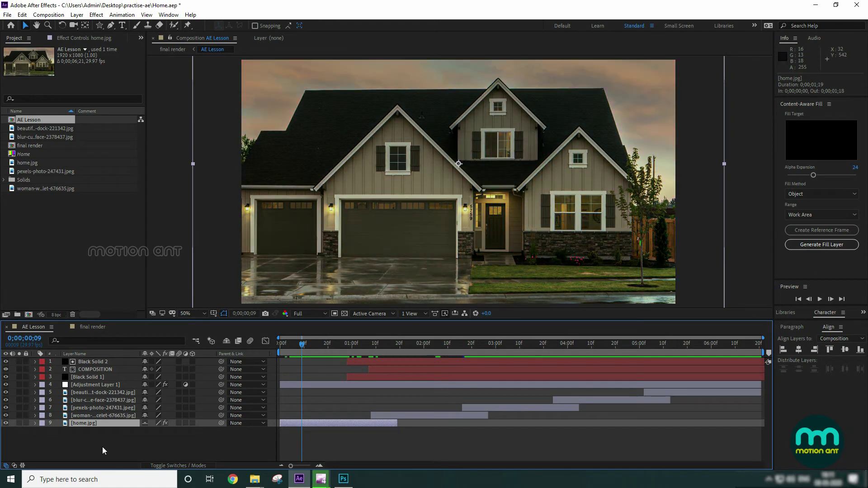
left_click(102, 447)
left_click_drag(491, 353, 282, 354)
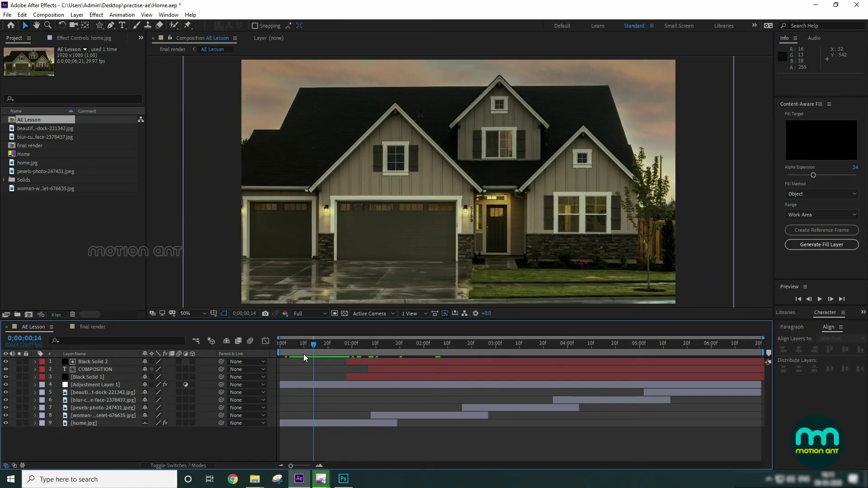
Step: Start the woman photo layer earlier and slide the woman and house images apart in the frame
left_click_drag(421, 418, 385, 418)
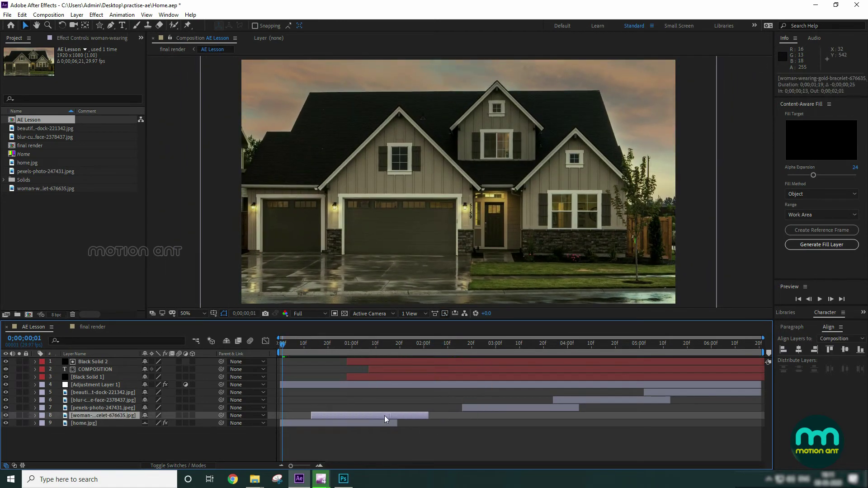
left_click_drag(281, 343, 325, 356)
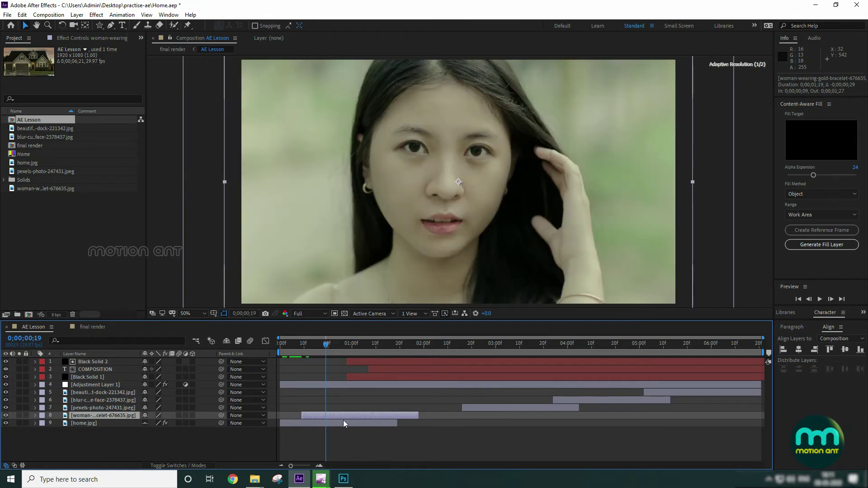
left_click_drag(519, 212, 232, 212)
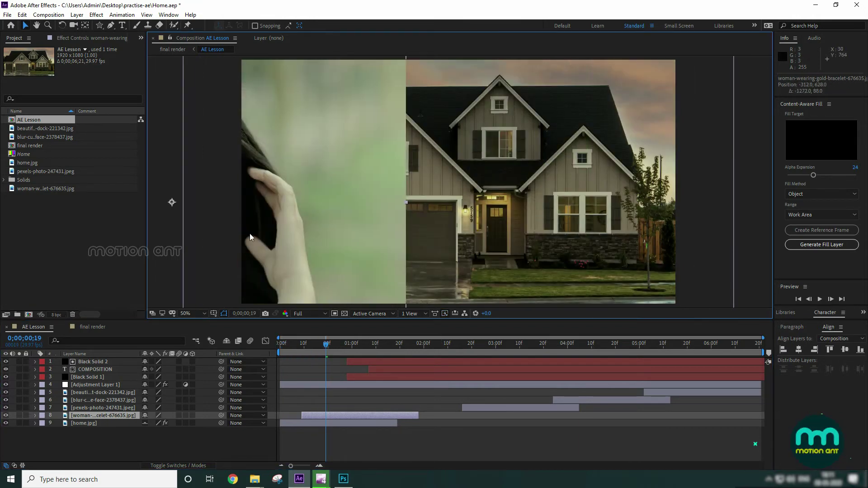
left_click(306, 423)
left_click_drag(484, 208, 568, 213)
left_click(333, 418)
left_click_drag(276, 203, 378, 199)
left_click(341, 459)
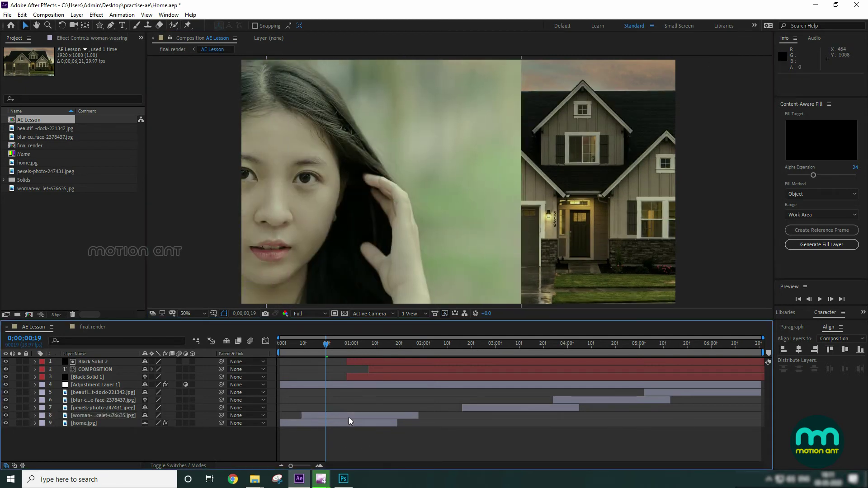
Step: Toggle solo on the woman and home.jpg layers, ending with home.jpg soloed again via undo
left_click(342, 414)
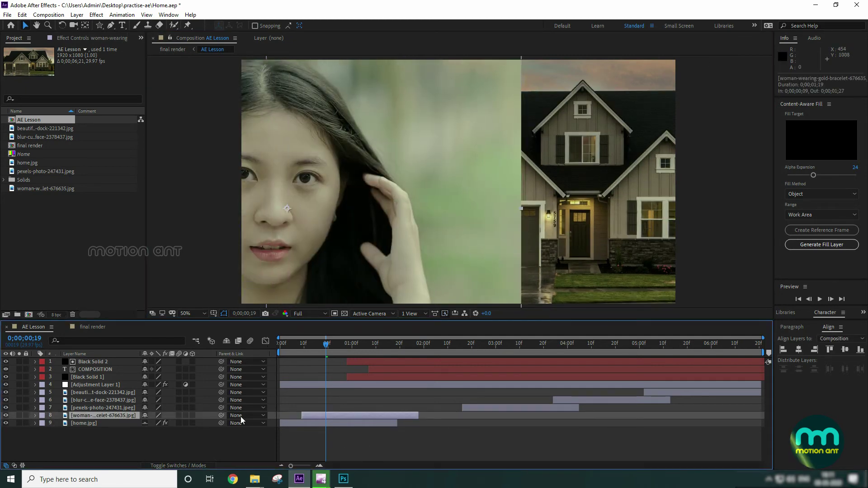
left_click(19, 415)
left_click(343, 318)
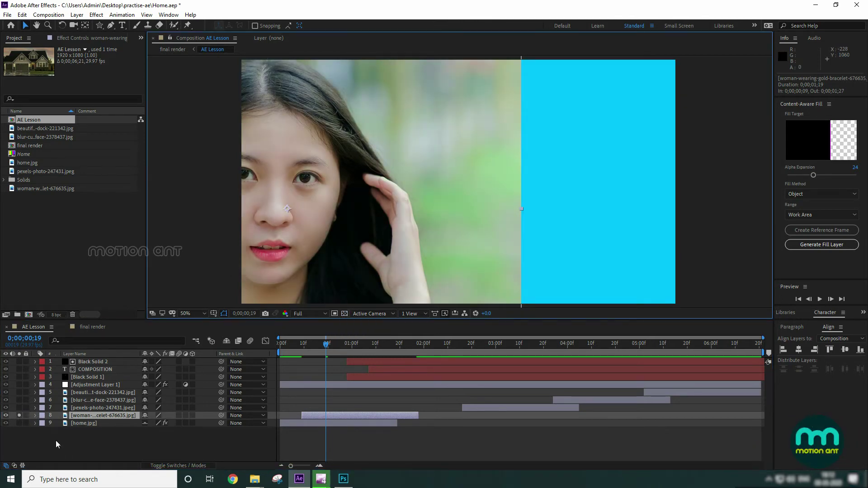
left_click(19, 416)
left_click(84, 423)
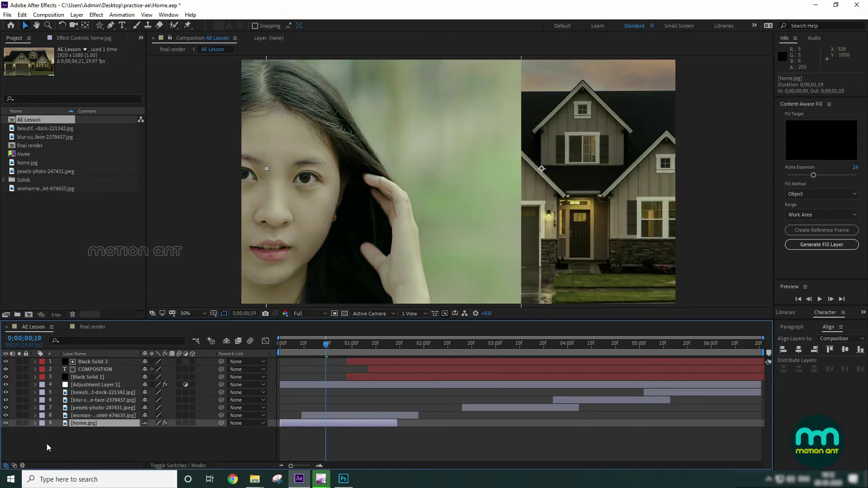
left_click(19, 423)
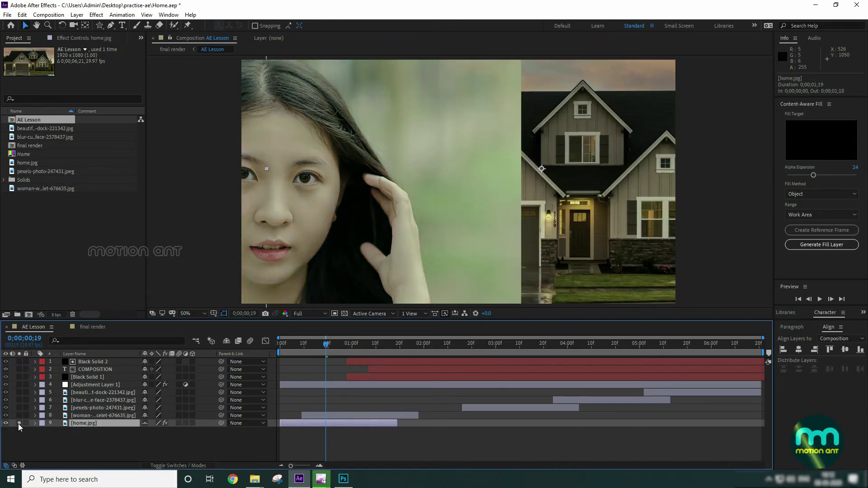
left_click(19, 423)
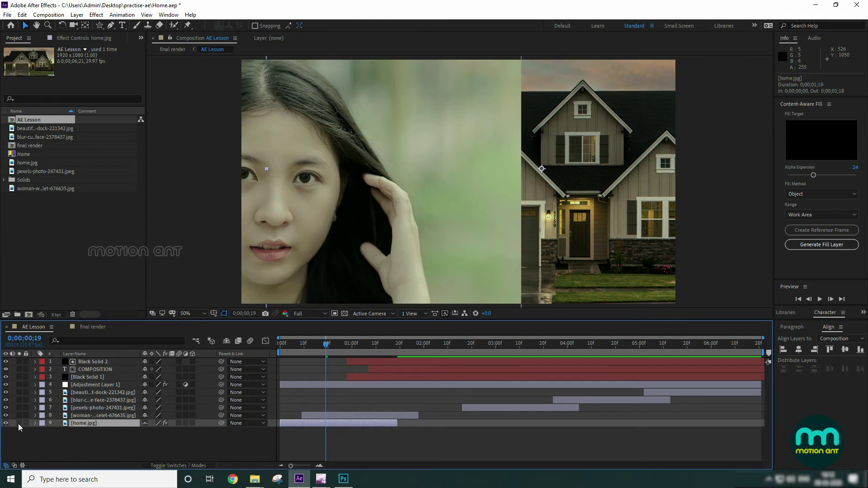
left_click(19, 423)
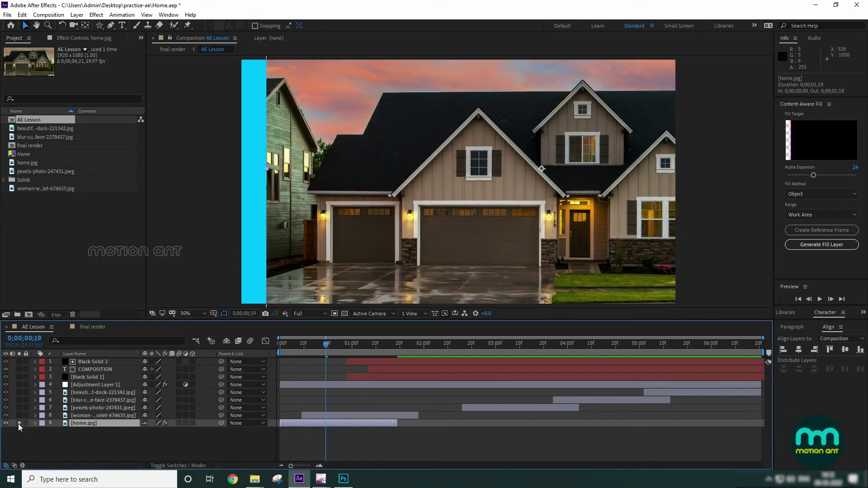
left_click(19, 423)
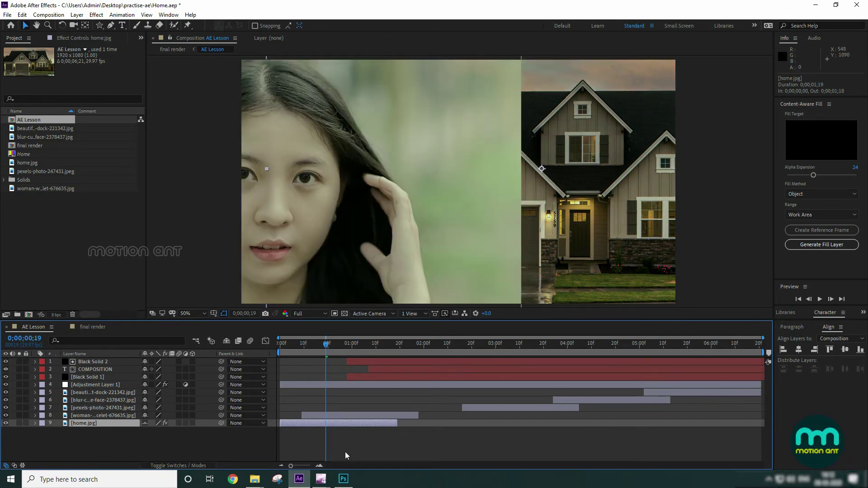
key("ctrl+z")
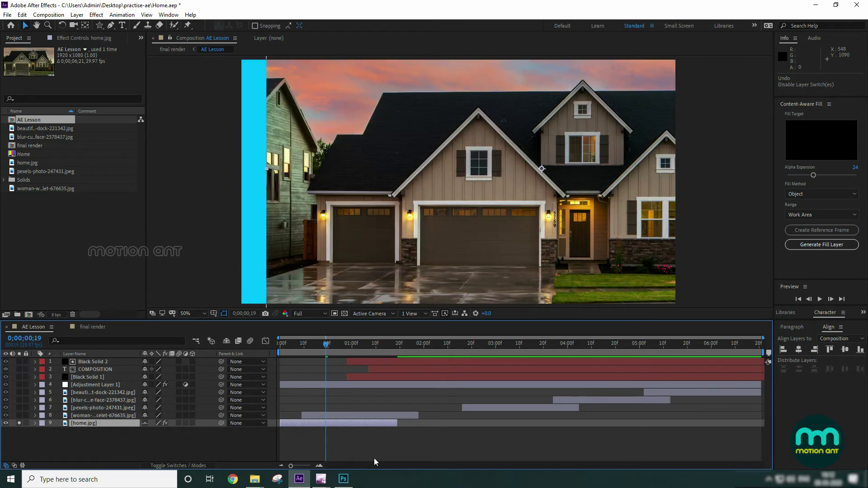
Step: Undo and redo through the history until the woman layer's later start time is restored
key("ctrl+shift+z")
key("ctrl+Up")
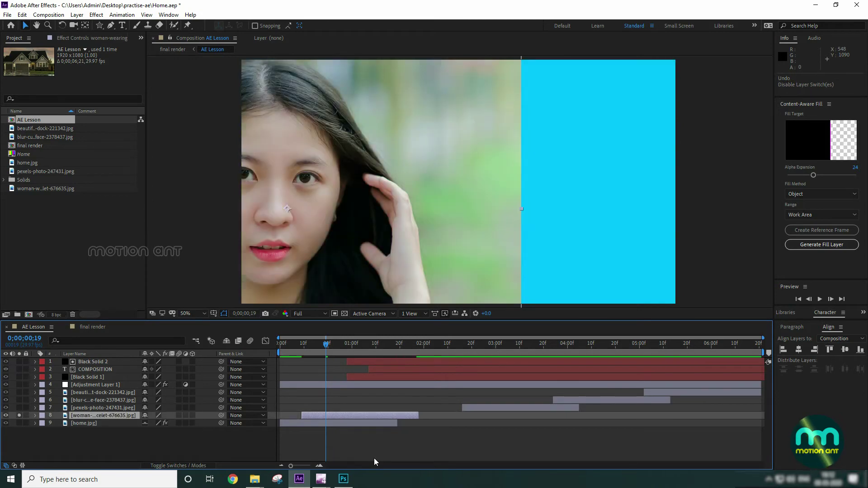
key("ctrl+z")
key("ctrl+Down")
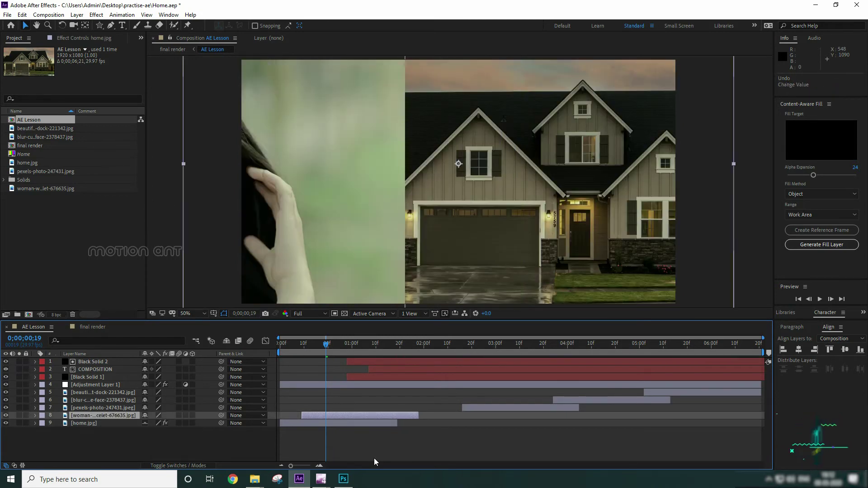
key("ctrl+z")
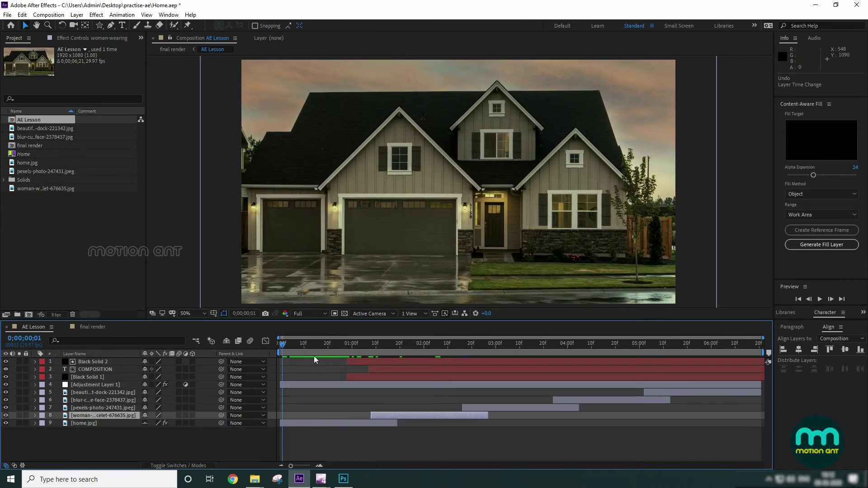
key("Page_Down")
Step: Preview the composition from about four seconds into its later frames
left_click_drag(353, 353, 574, 353)
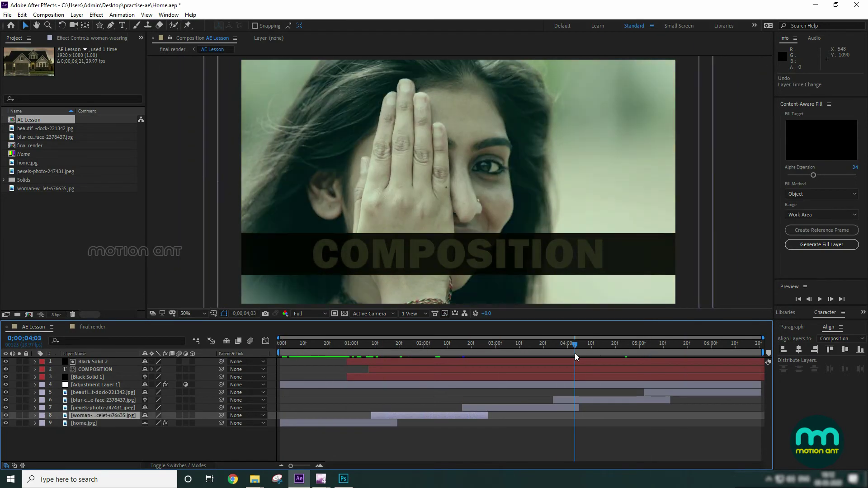
mouse_move(586, 349)
left_mouse_down()
mouse_move(728, 353)
mouse_move(627, 353)
left_mouse_up()
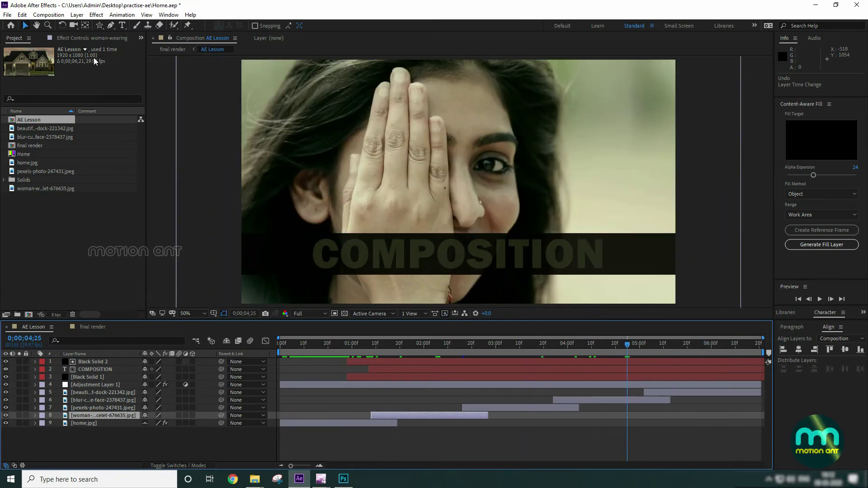
left_click(77, 15)
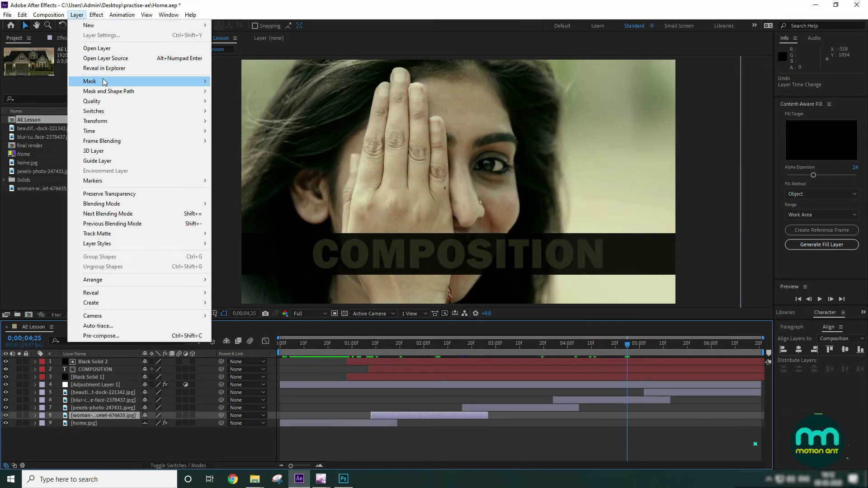
mouse_move(103, 115)
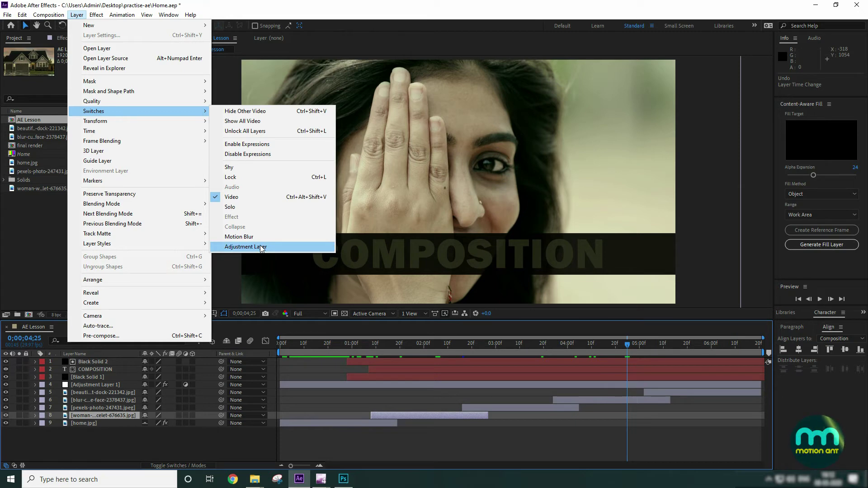
Step: Scrub through the early frames between 0;00;01;02 and 0;00;02;08, settling at 0;00;01;27
left_click(398, 415)
left_click(385, 344)
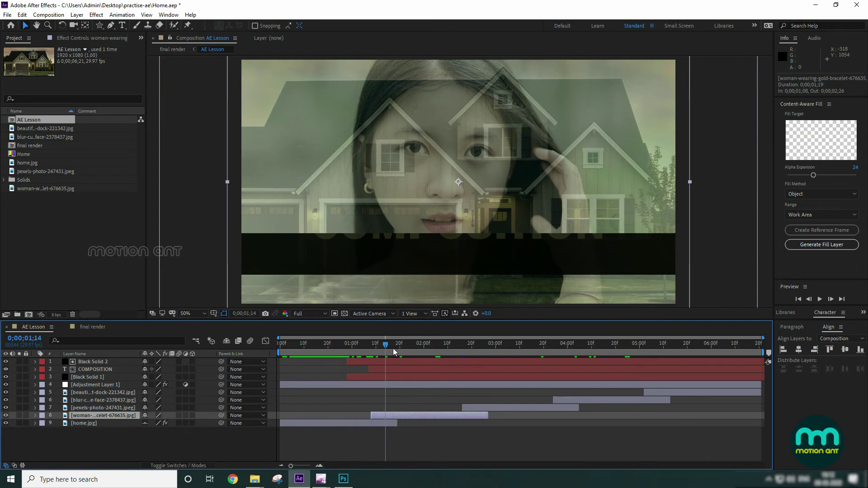
left_click_drag(402, 354, 421, 346)
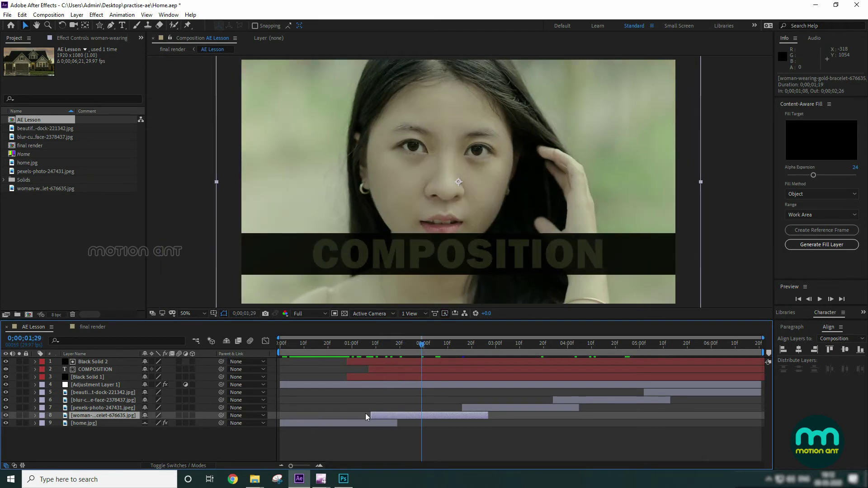
left_click(326, 347)
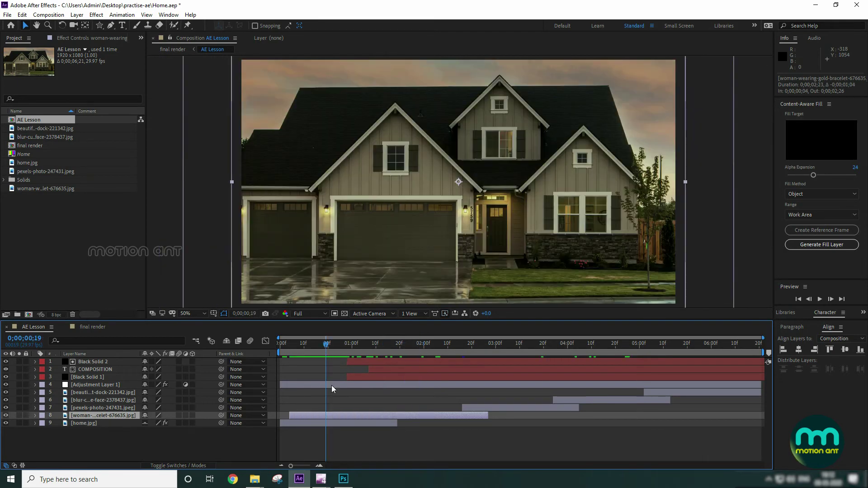
left_click(356, 348)
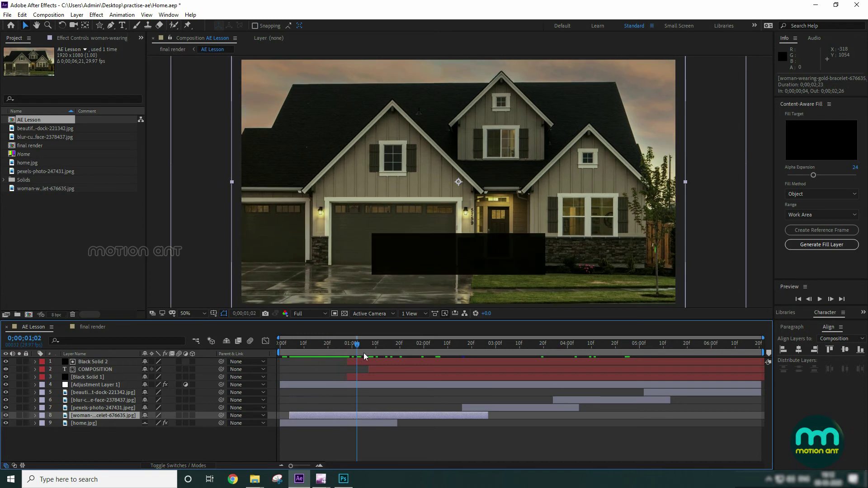
left_click_drag(364, 356, 445, 362)
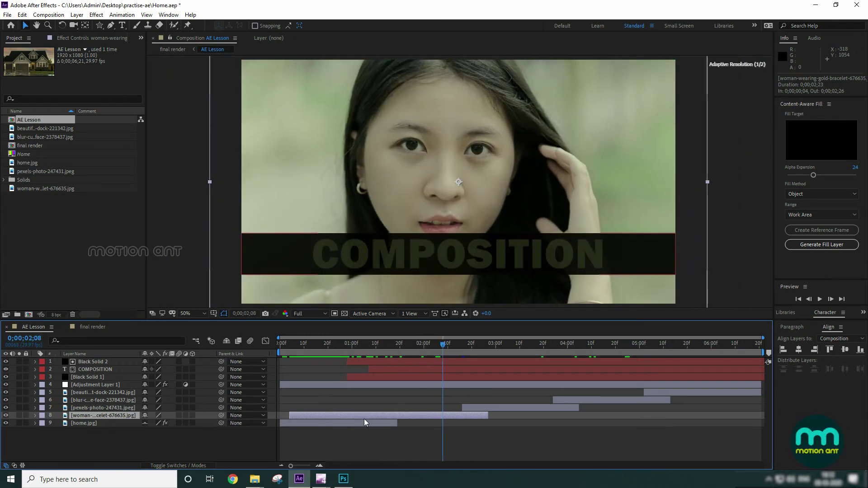
left_click(416, 348)
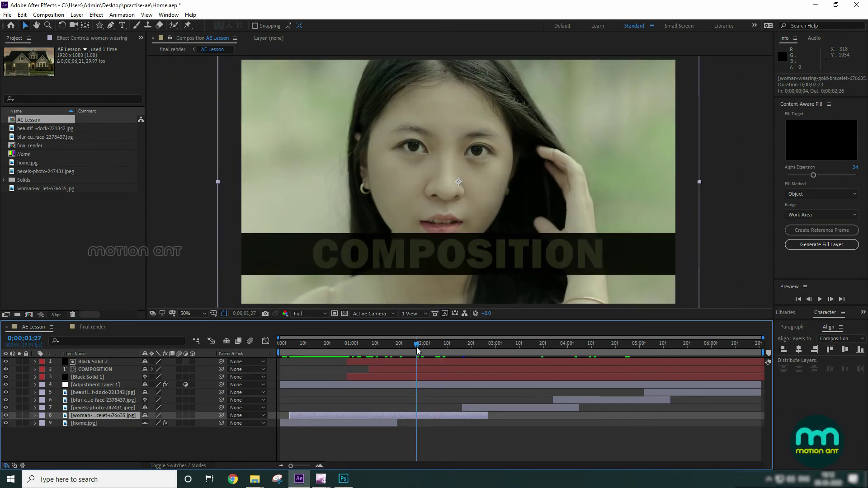
Step: Make the woman photo layer an adjustment layer and check the result at 0;00;01;09
left_click(77, 15)
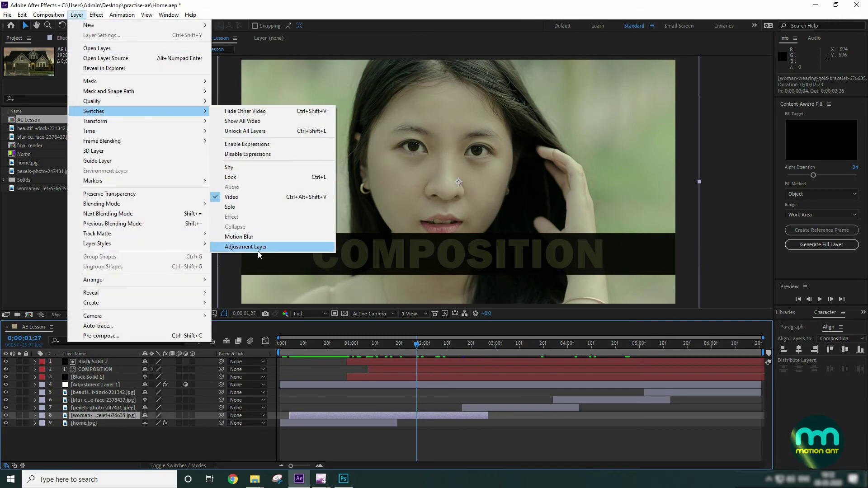
left_click(245, 246)
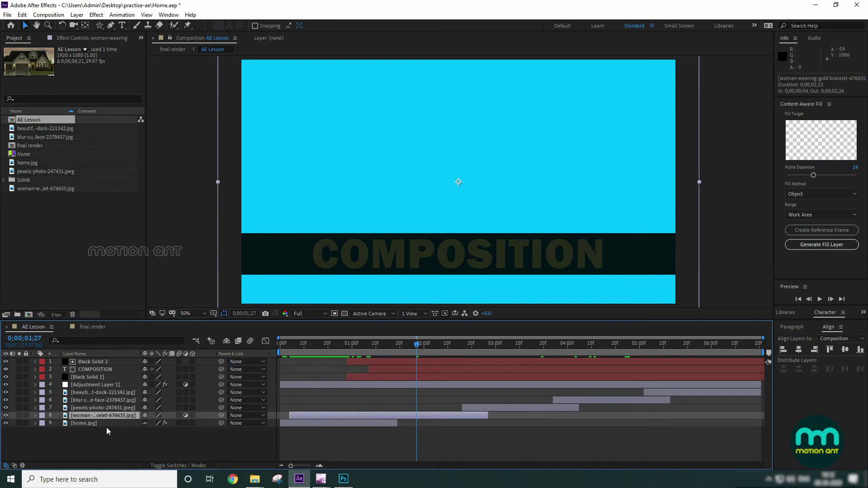
left_click(374, 348)
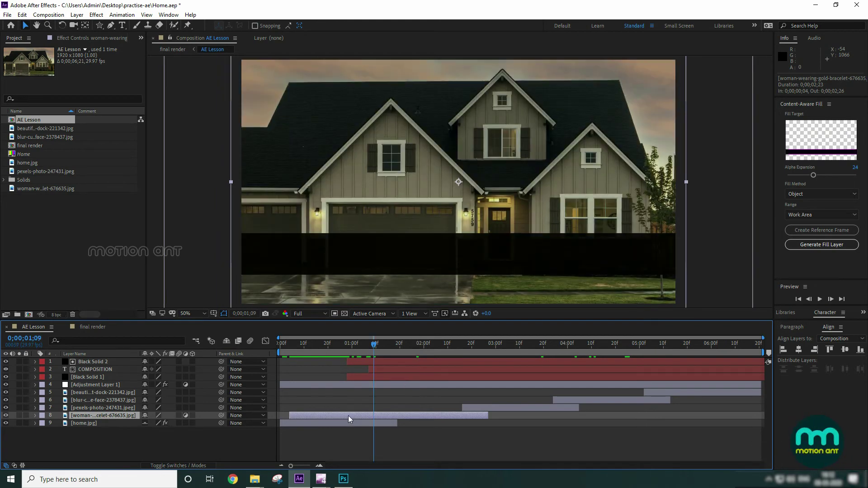
Step: Apply Effect > Color Correction > Curves to the woman layer and reshape the curve
left_click(96, 15)
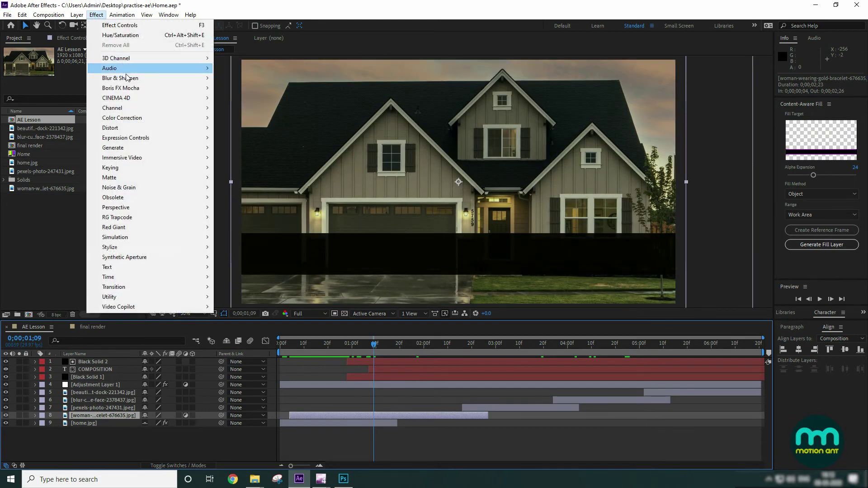
mouse_move(136, 118)
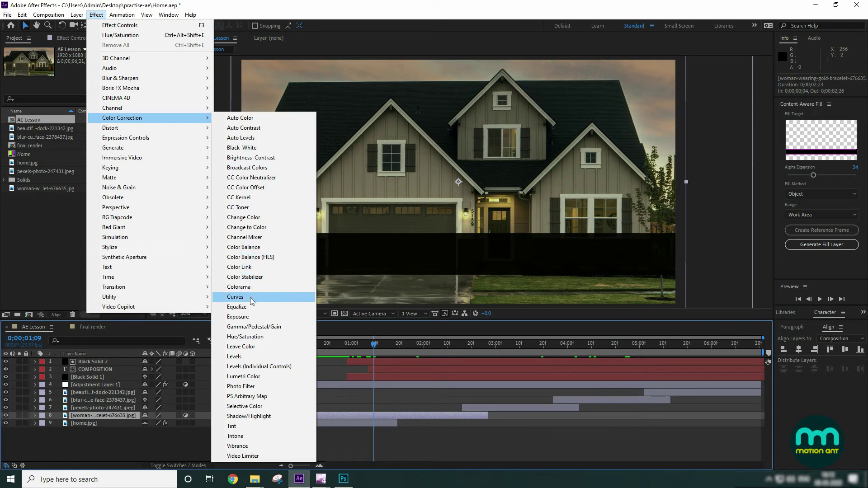
left_click(240, 296)
mouse_move(24, 202)
left_mouse_down()
mouse_move(101, 197)
mouse_move(88, 159)
mouse_move(95, 158)
left_mouse_up()
Step: Toggle the adjustment switches on the woman layer and Adjustment Layer 1, then close Home.aep
left_click(90, 417)
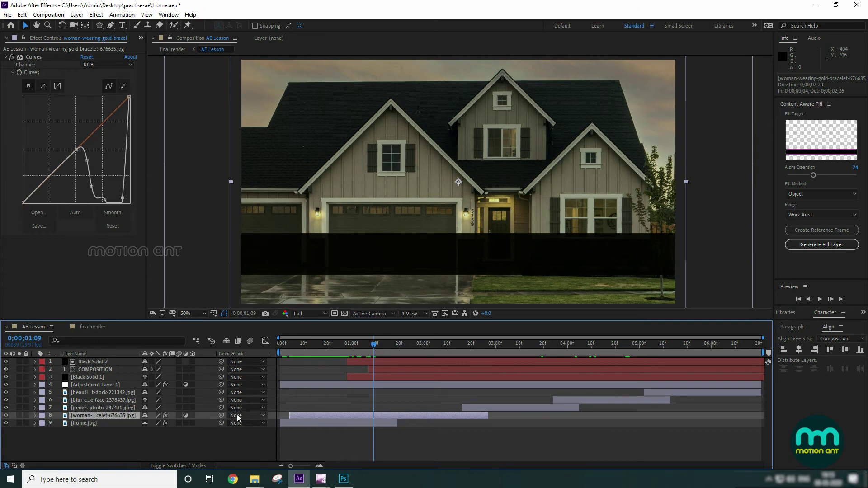
left_click(186, 416)
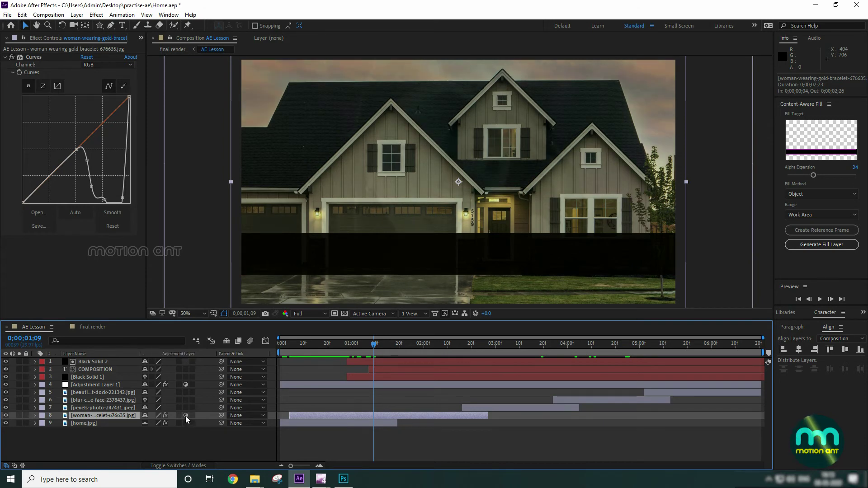
left_click(185, 385)
left_click(185, 385)
left_click(185, 416)
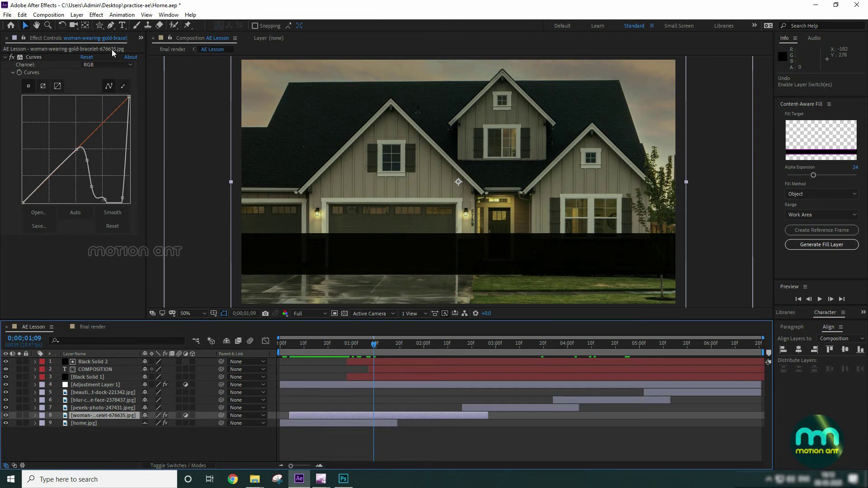
left_click(7, 15)
left_click(48, 93)
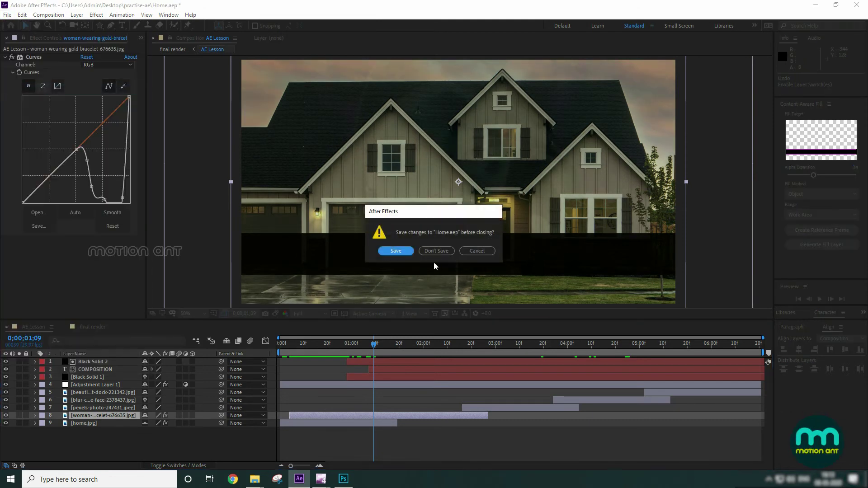
Step: Discard changes to Home.aep and open Home copy.aep, dismissing the missing-file warning
left_click(436, 251)
left_click(7, 14)
left_click(14, 35)
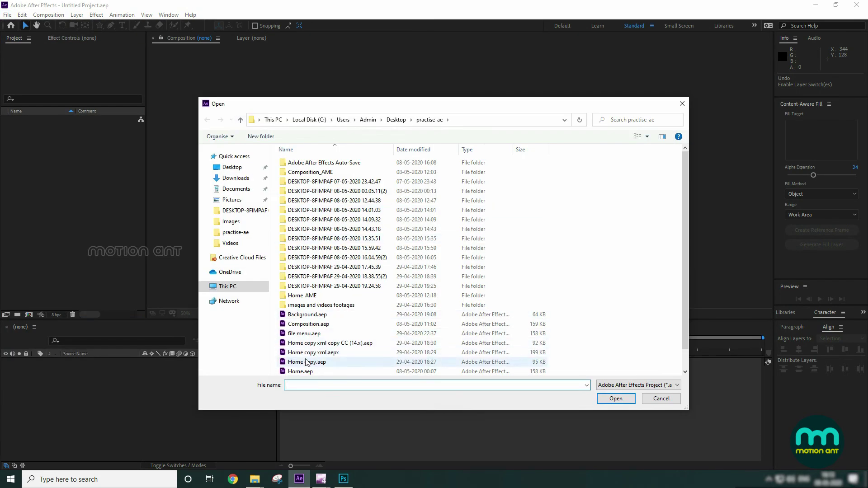
double_click(302, 362)
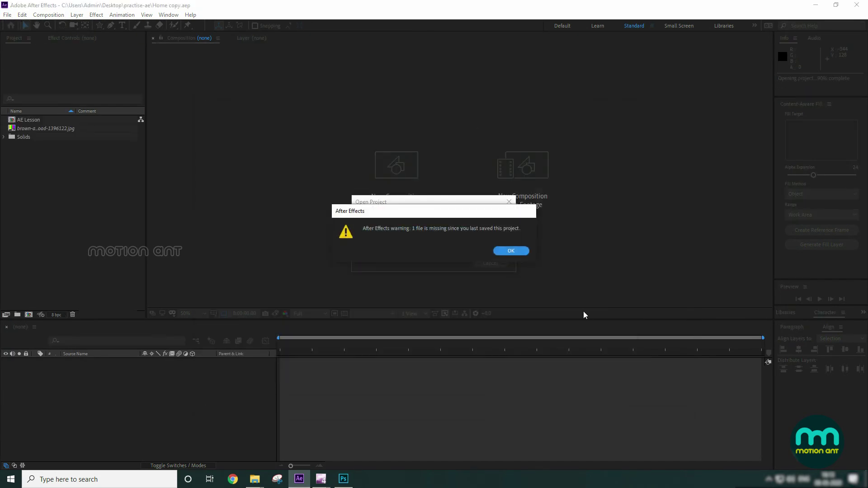
left_click(511, 251)
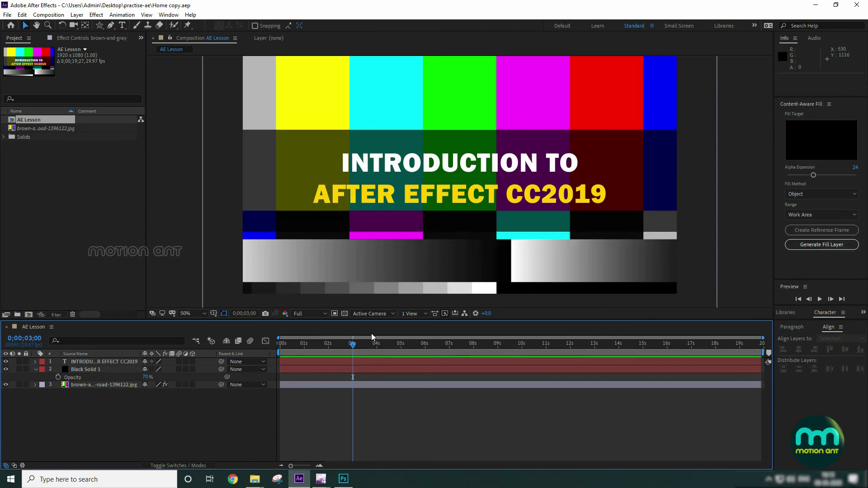
left_click(75, 386)
Step: Close Home copy.aep, reopen Home.aep and scrub its composition to 0;00;02;02
left_click(7, 14)
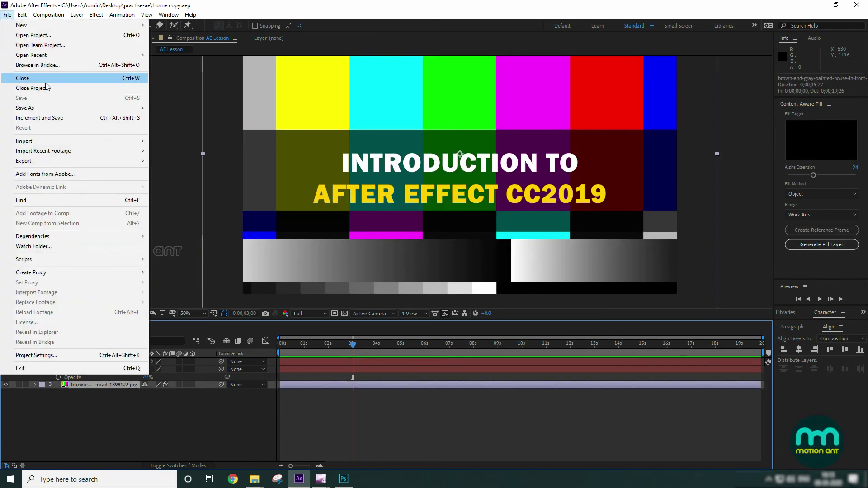
left_click(46, 89)
left_click(8, 15)
left_click(27, 34)
scroll(299, 369, "down", 1)
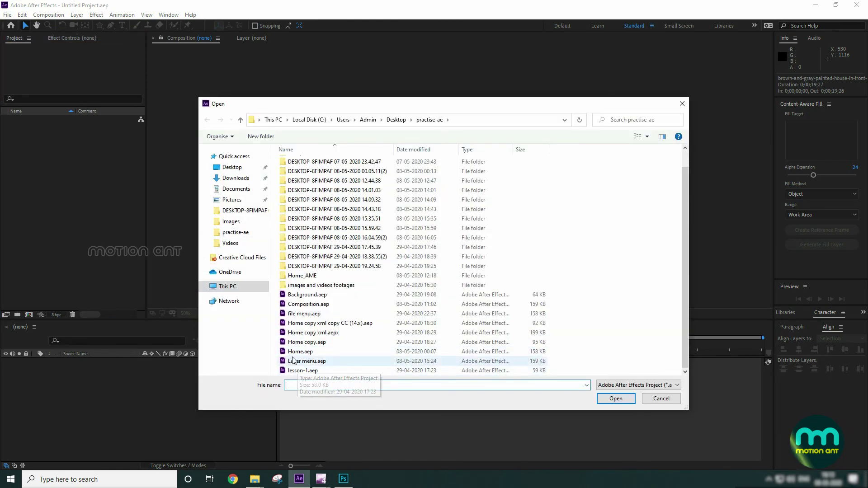
double_click(300, 351)
left_click_drag(354, 348, 428, 348)
left_click(77, 14)
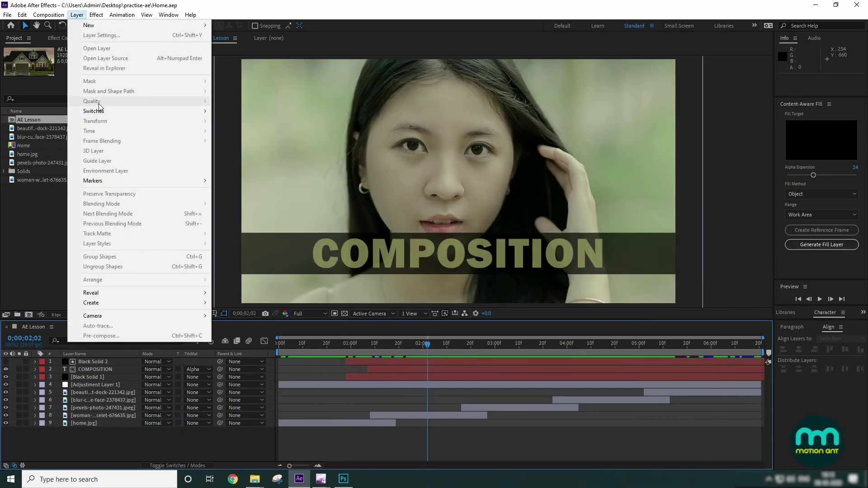
Step: Add a new text layer from the timeline context menu and type 'Blur', fixing the typo
mouse_move(100, 111)
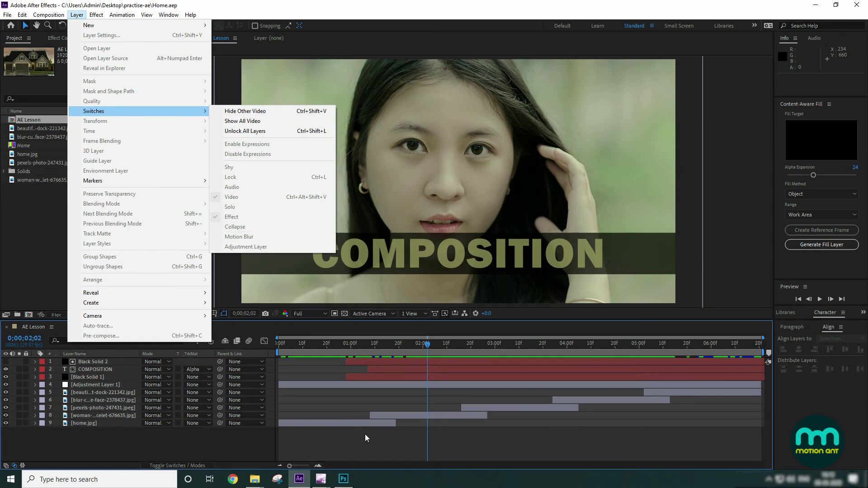
left_click(379, 449)
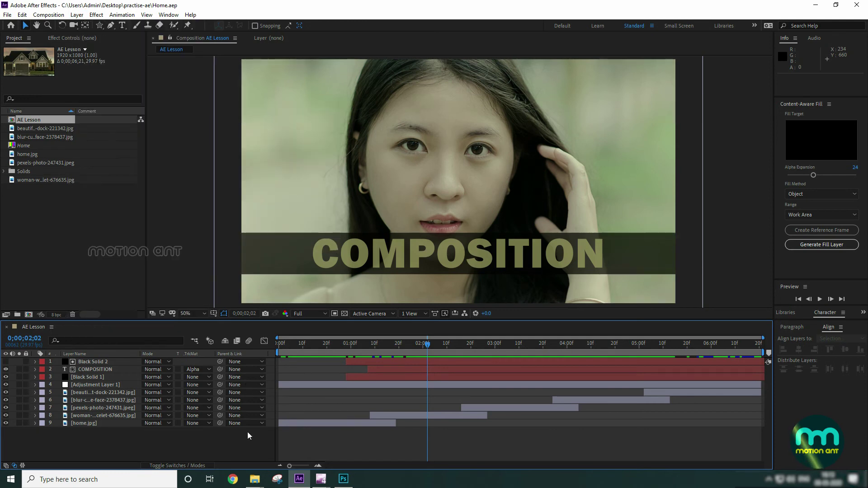
right_click(195, 449)
left_click(224, 341)
right_click(218, 443)
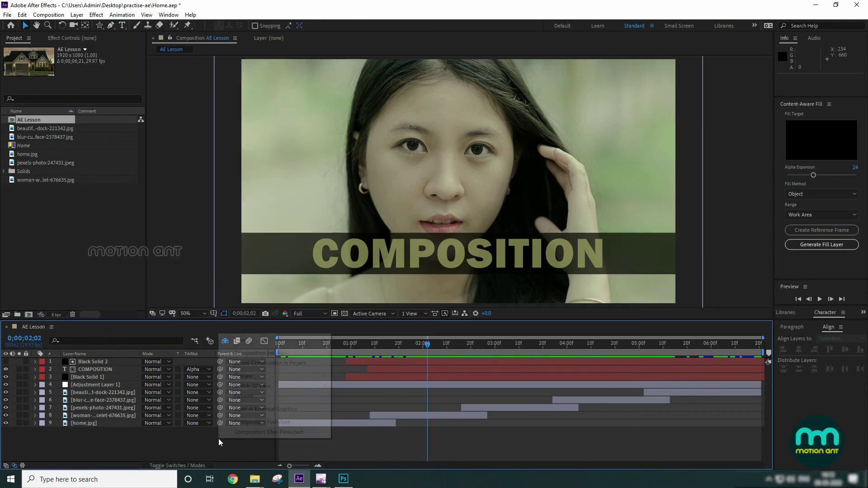
mouse_move(244, 343)
left_click(352, 354)
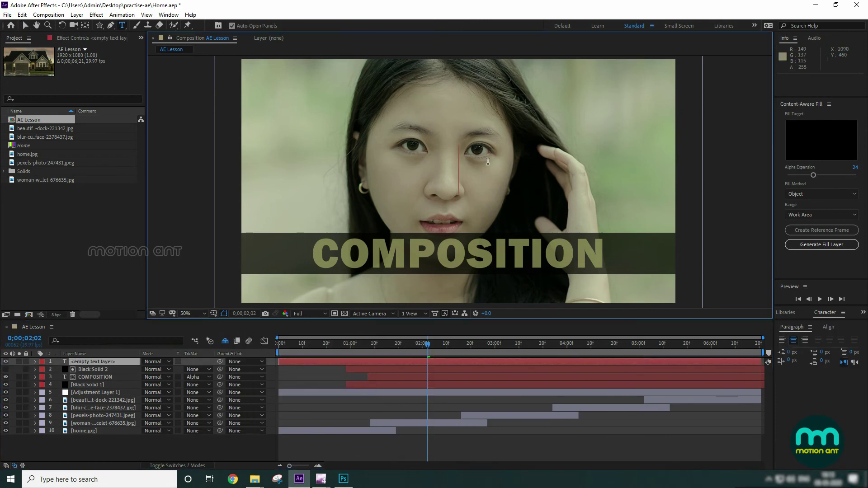
type("Bl")
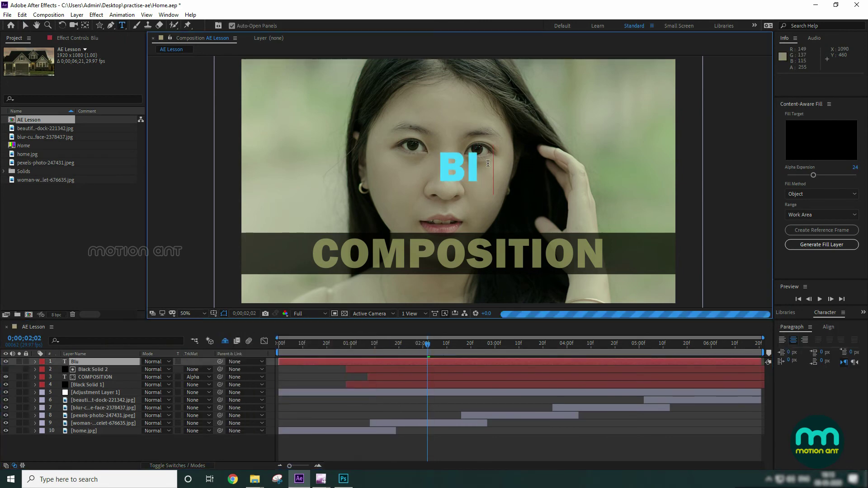
type("ut")
key("BackSpace")
type("r")
Step: Move the Blur text left to sit above the woman's eyes and select it for editing
left_click(25, 25)
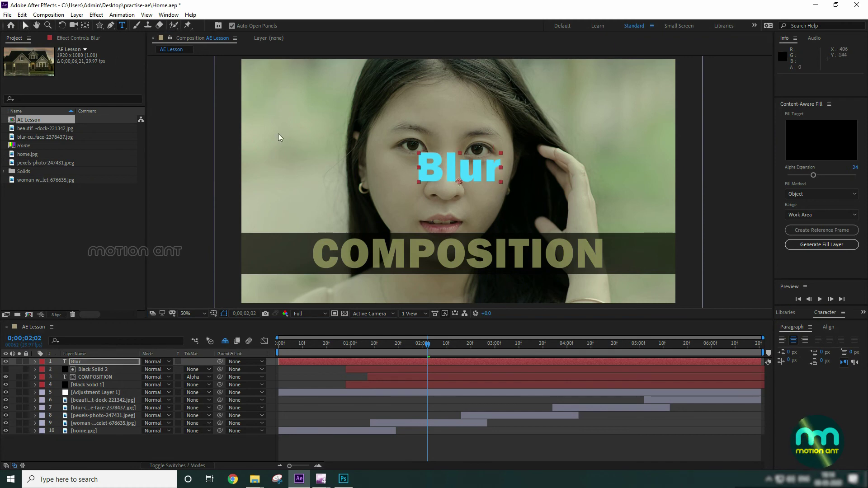
left_click_drag(466, 175, 324, 172)
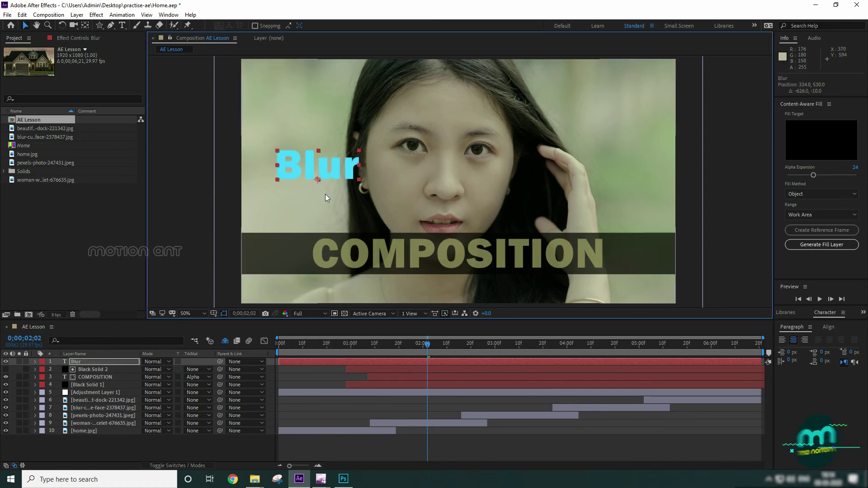
double_click(333, 174)
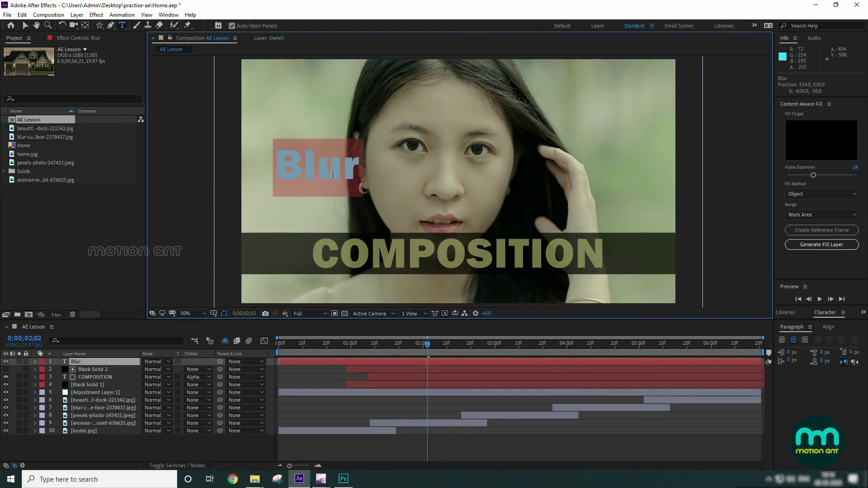
left_click(168, 15)
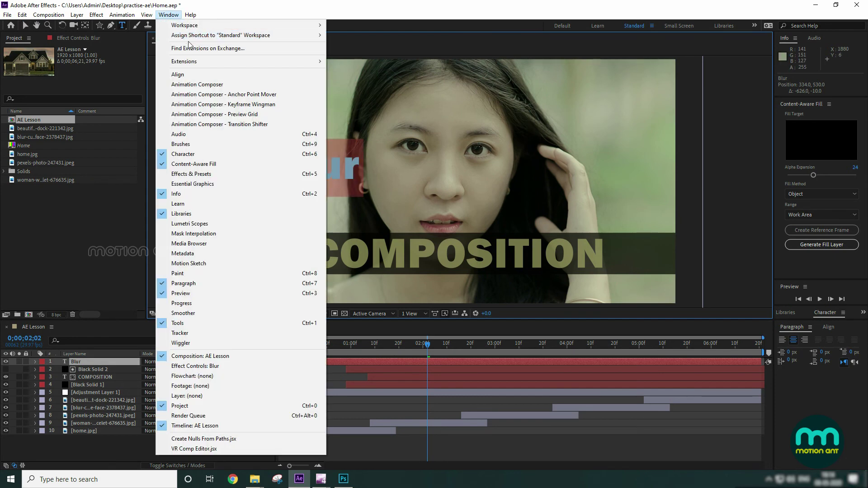
Step: Switch to the Text workspace, make the Blur text black, and drag it toward the upper left
mouse_move(190, 26)
left_click(371, 155)
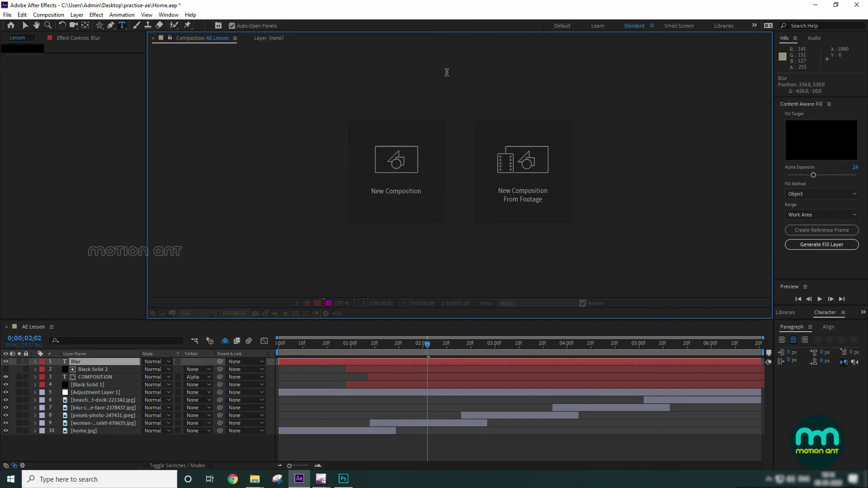
left_click(847, 242)
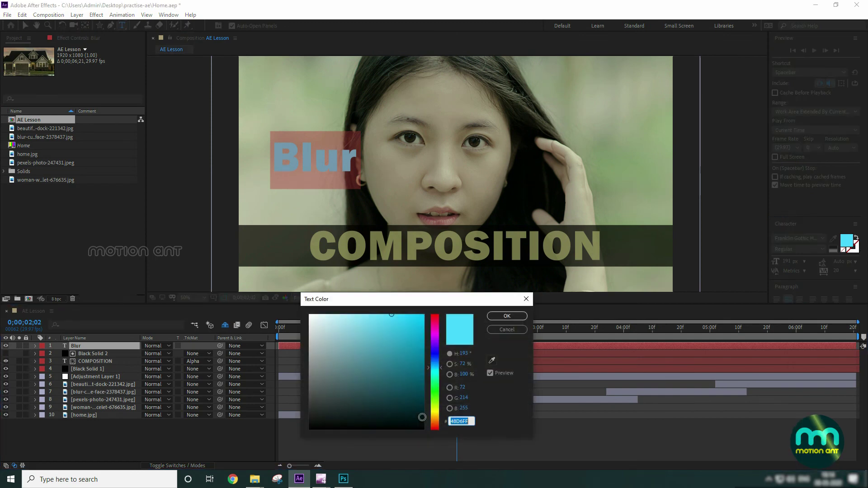
left_click(350, 404)
left_click(508, 315)
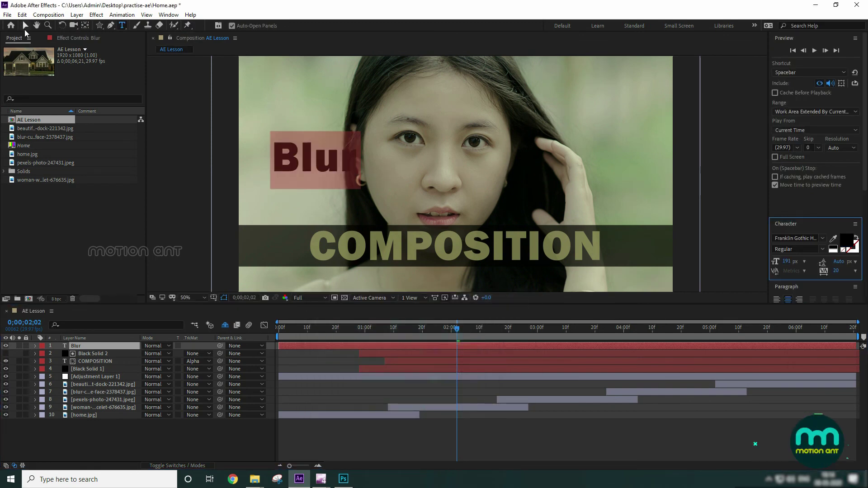
left_click(25, 25)
mouse_move(264, 151)
left_mouse_down()
mouse_move(363, 150)
mouse_move(258, 123)
left_mouse_up()
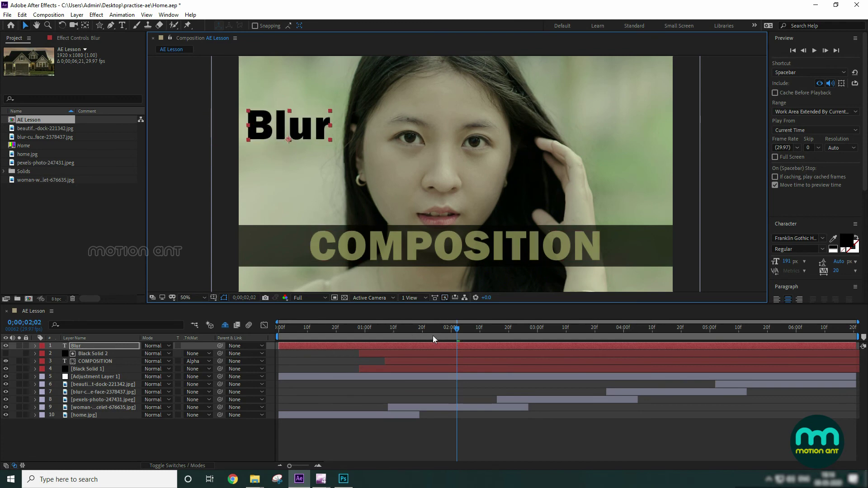
Step: Keyframe the Blur text's Position at 2;02, then move it far right a few frames later
key("p")
left_click(57, 353)
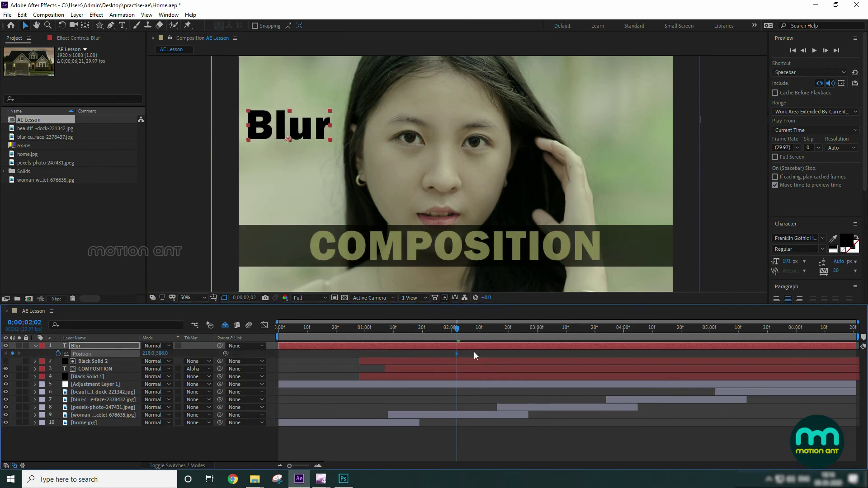
left_click(465, 332)
mouse_move(283, 128)
left_mouse_down()
mouse_move(698, 134)
mouse_move(647, 135)
left_mouse_up()
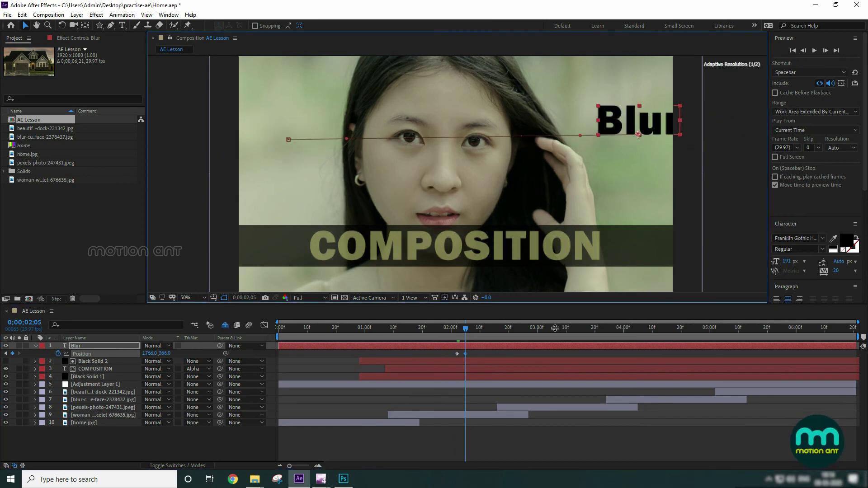
Step: Preview the slide and scrub to 2;04 to see Blur mid-motion
left_click(459, 332)
left_click_drag(460, 332, 455, 332)
key("space")
key("space")
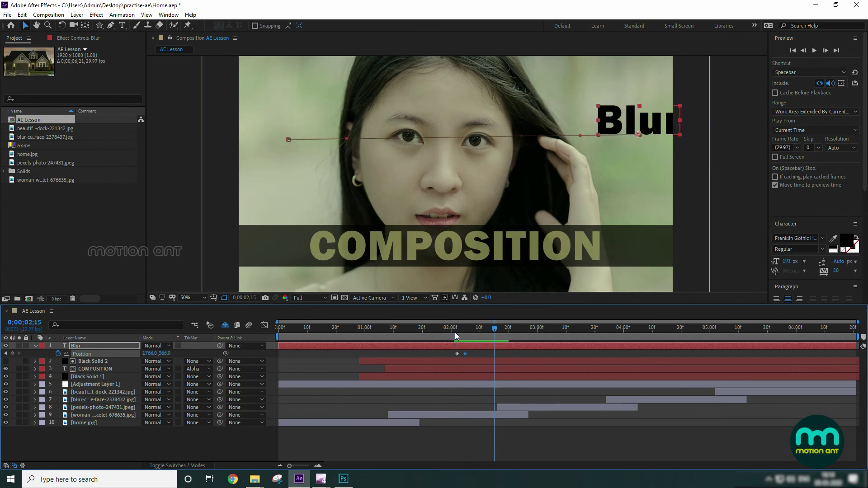
left_click(455, 333)
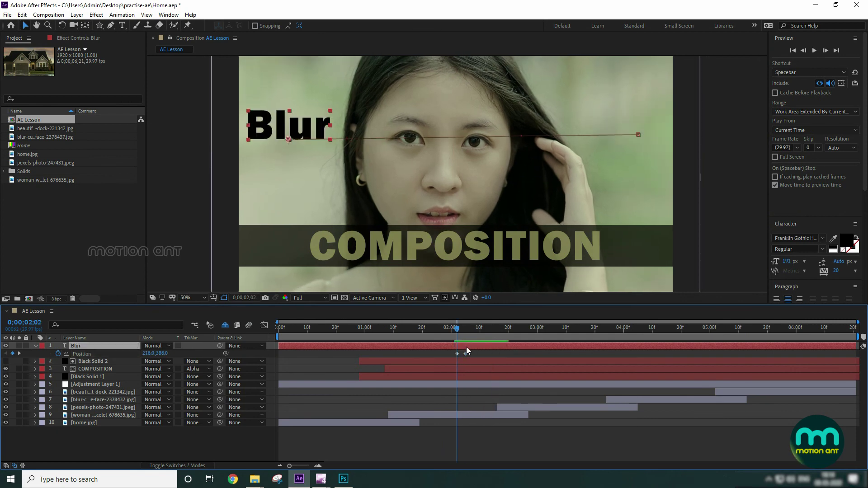
left_click_drag(454, 334, 462, 332)
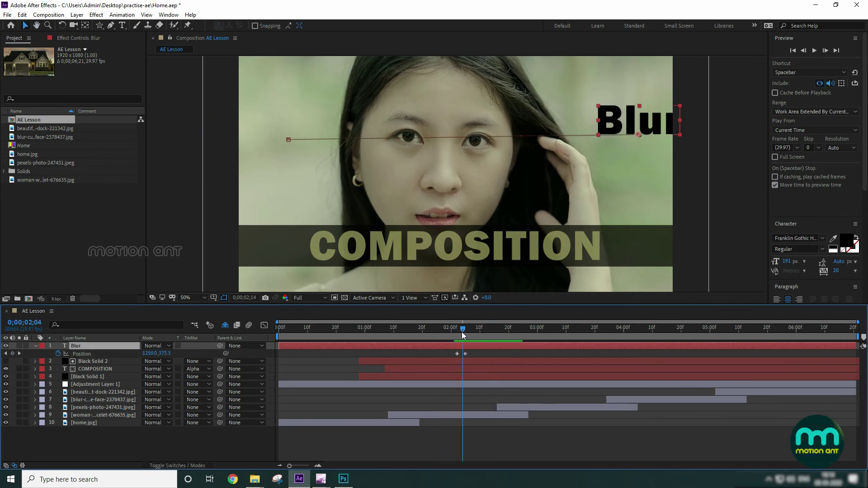
Step: Enable motion blur on the Blur layer and the composition, then preview the animation
key("F4")
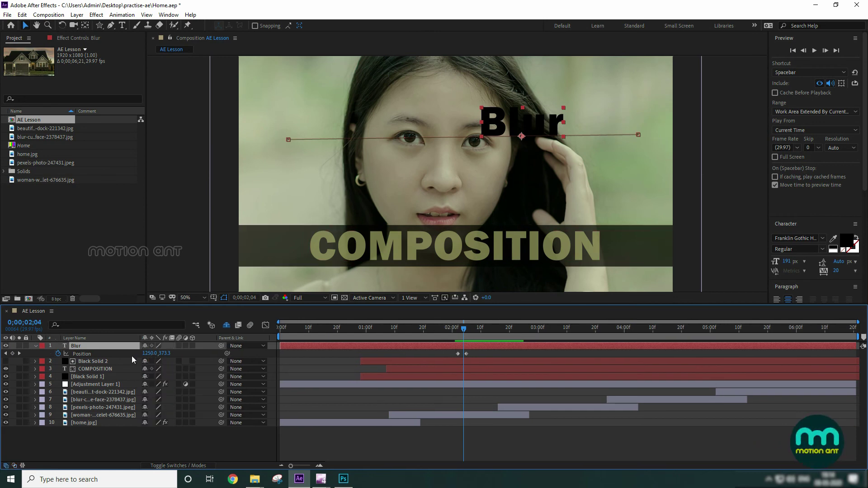
left_click(179, 345)
left_click(251, 325)
left_click(251, 325)
left_click(455, 334)
key("space")
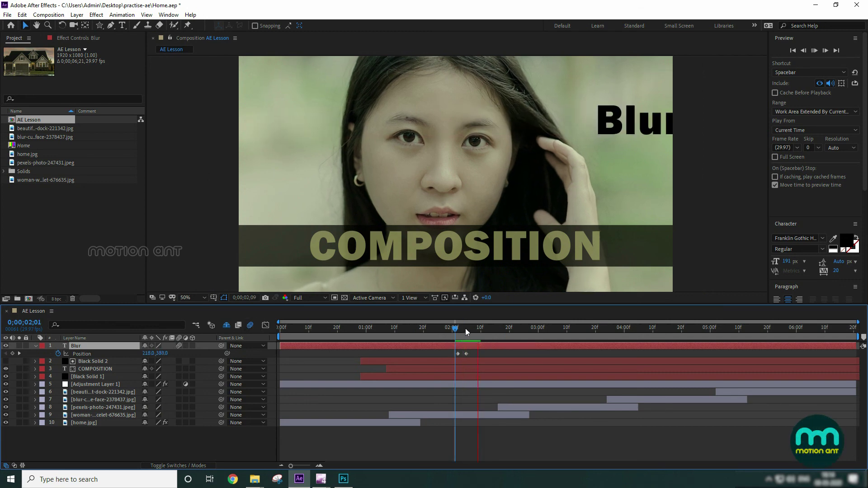
Step: Compare the animation with layer motion blur off, then turn motion blur back on
left_click(446, 330)
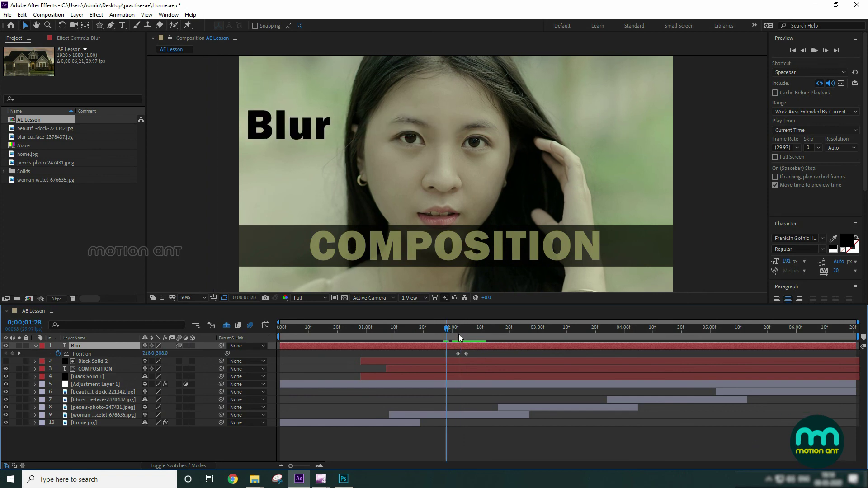
left_click_drag(458, 334, 459, 336)
key("Page_Up")
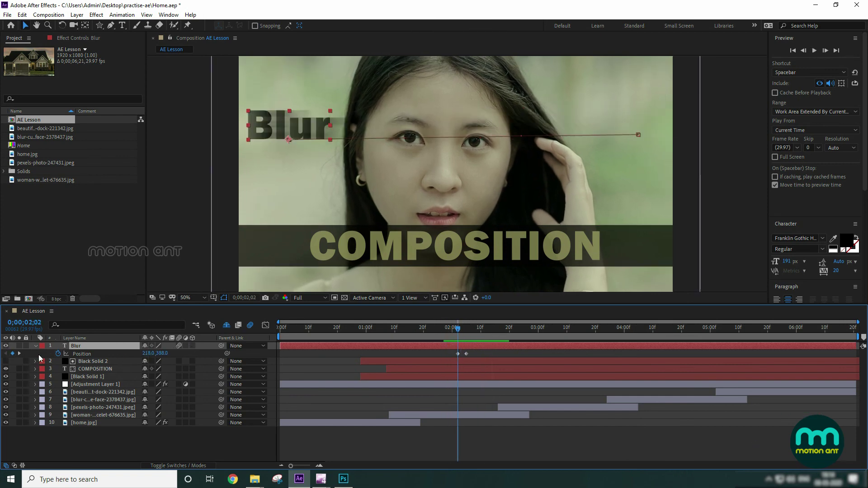
left_click(180, 346)
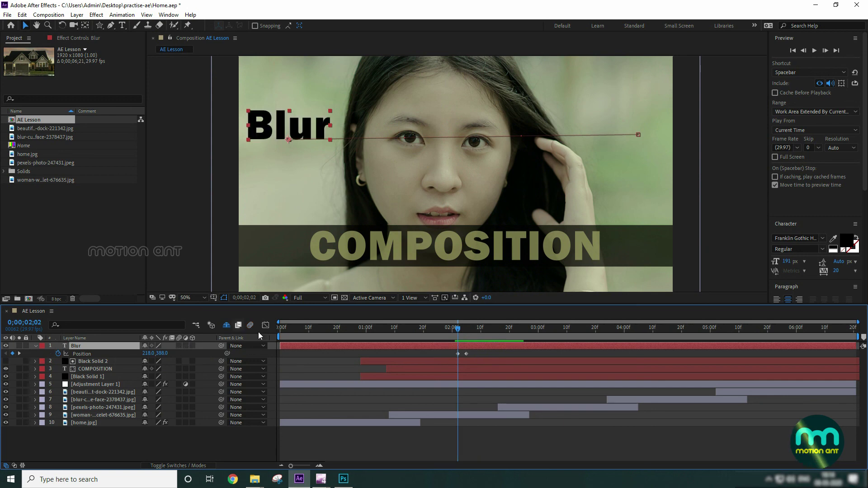
key("space")
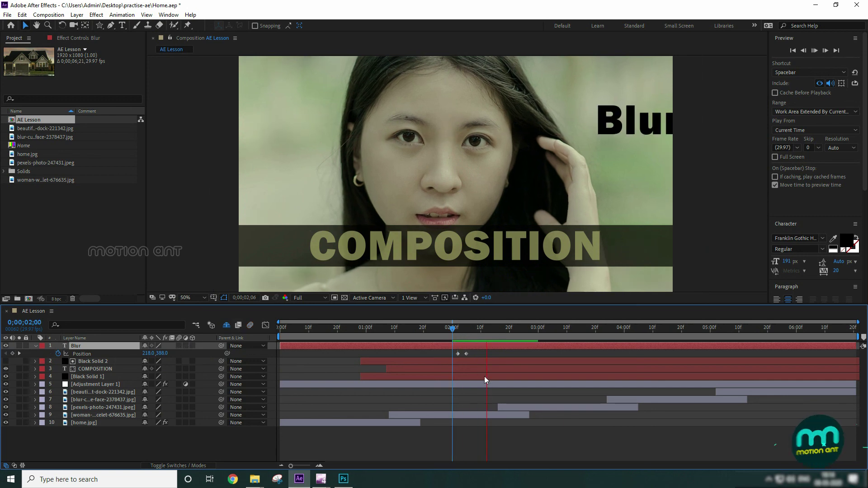
left_click_drag(451, 336, 459, 342)
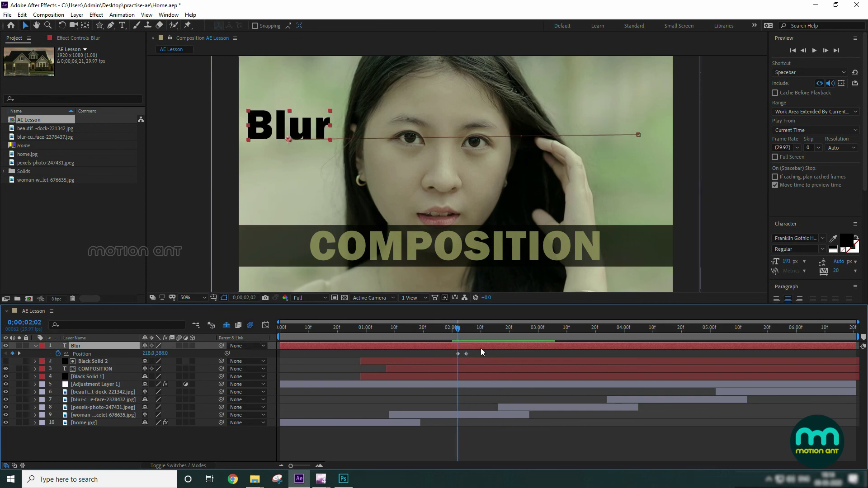
left_click_drag(458, 341, 460, 335)
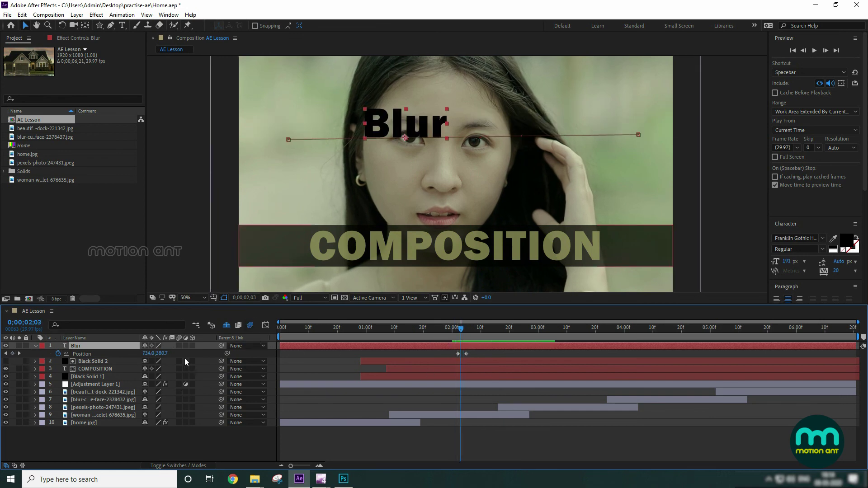
left_click(179, 346)
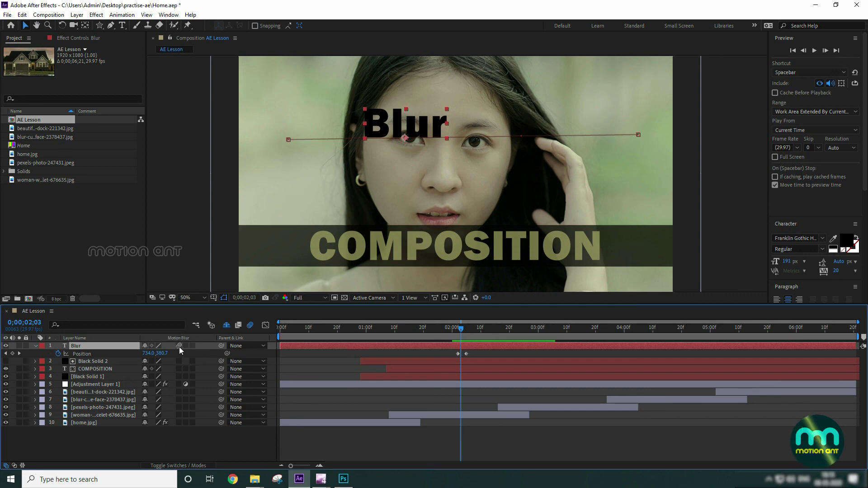
left_click_drag(461, 336, 464, 331)
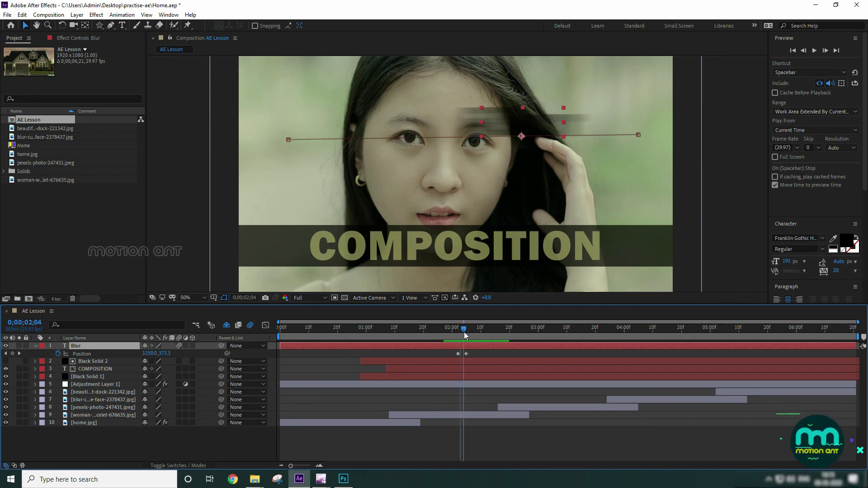
left_click(86, 17)
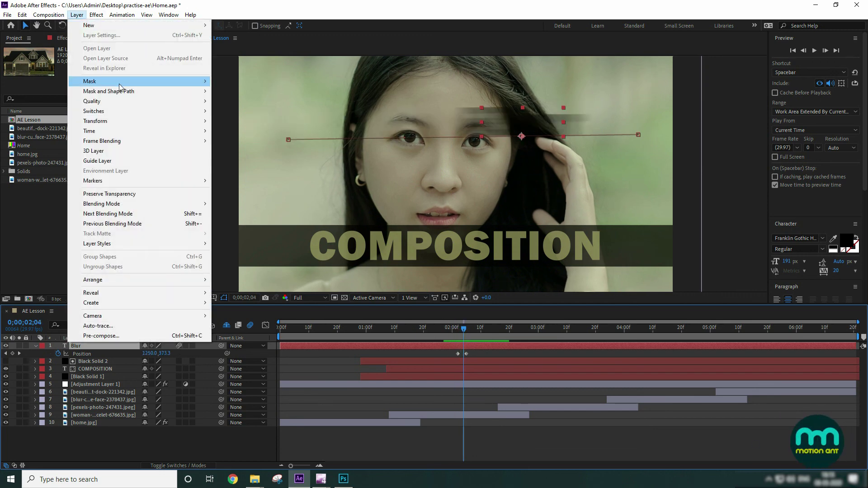
mouse_move(120, 112)
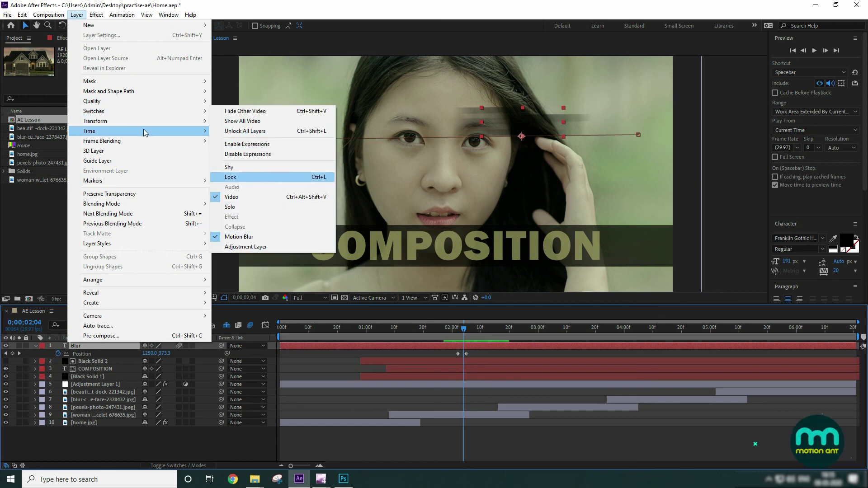
mouse_move(143, 121)
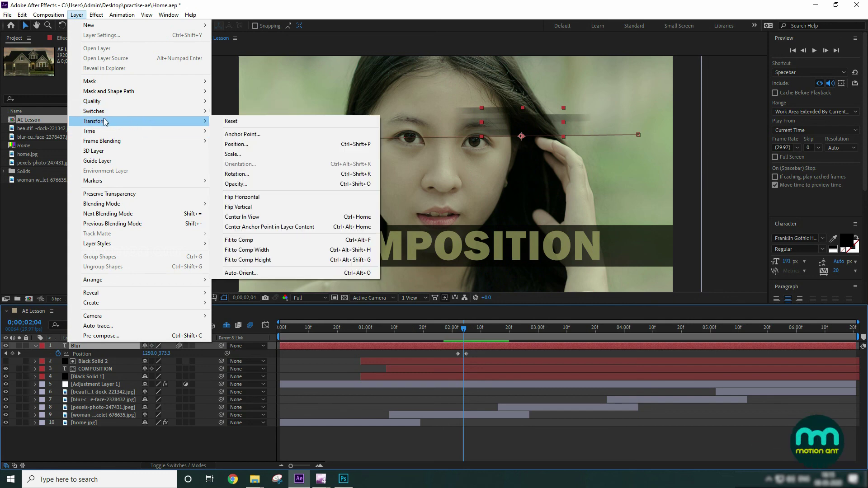
left_click(77, 65)
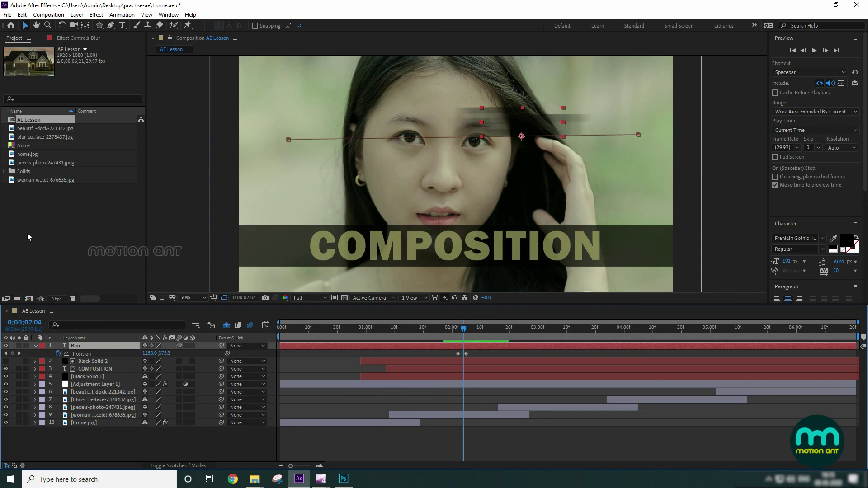